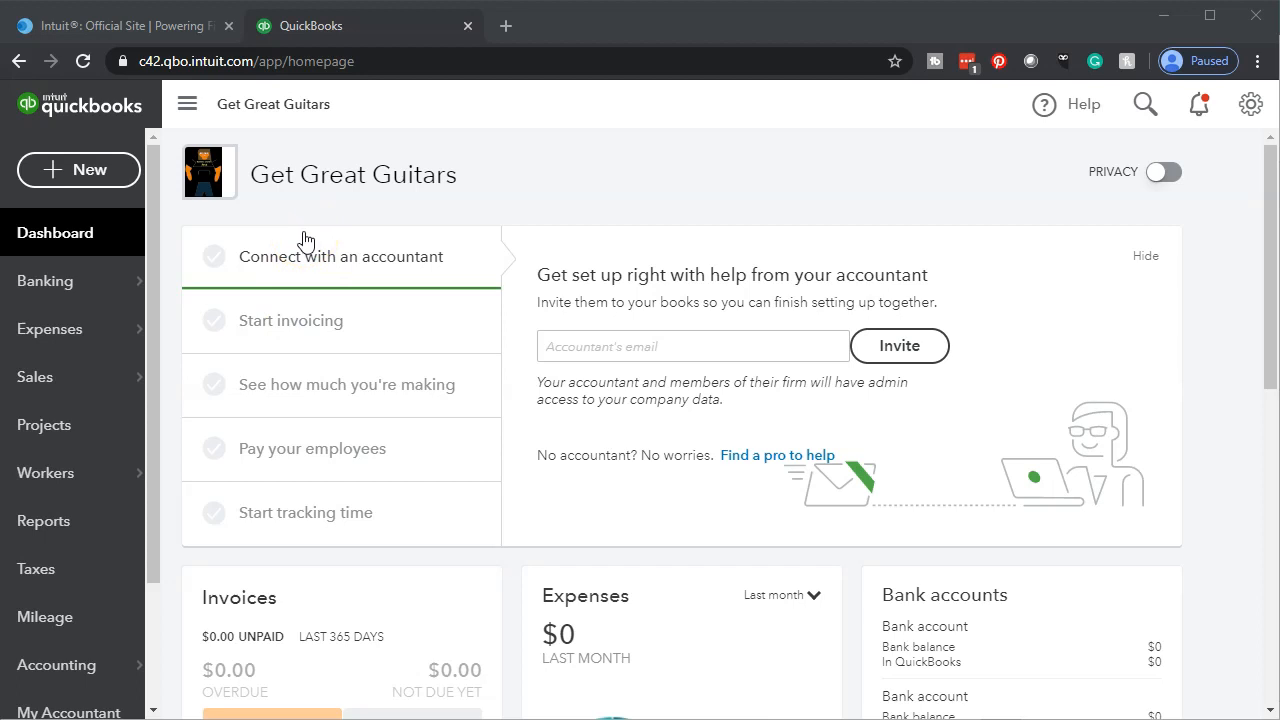
- Open the Balance Sheet report from the favorite reports
click(95, 519)
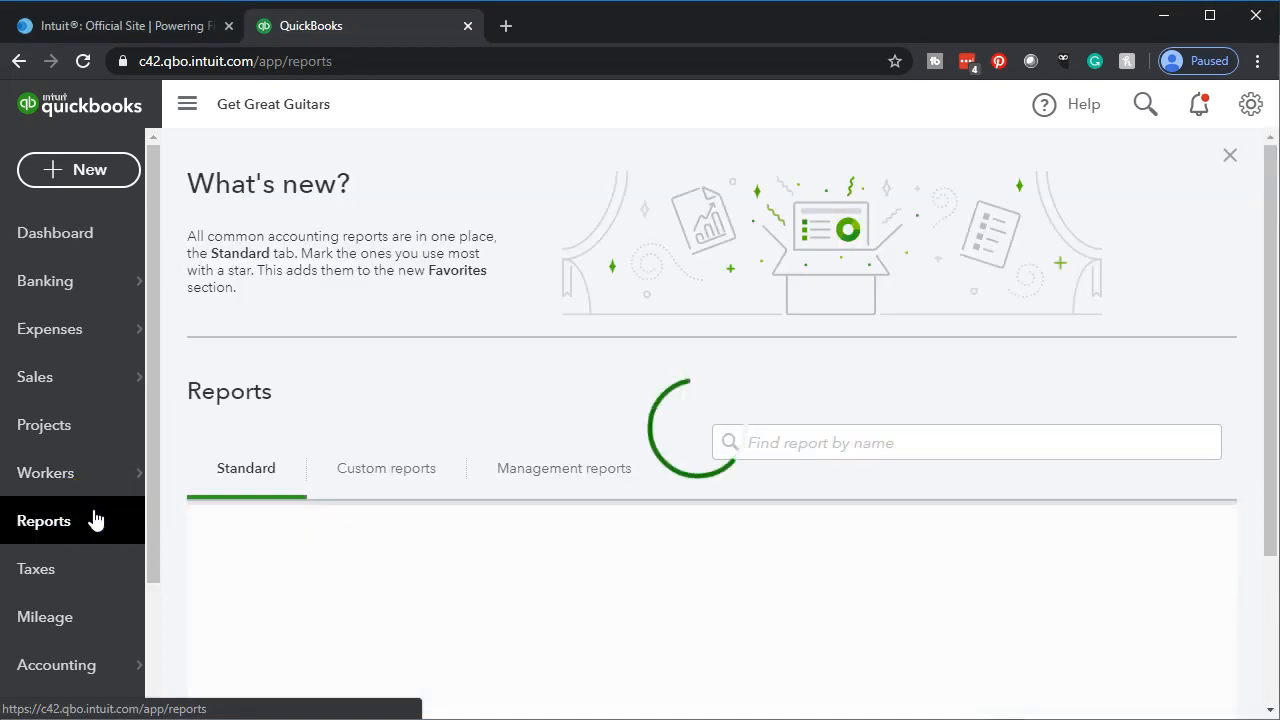
click(542, 419)
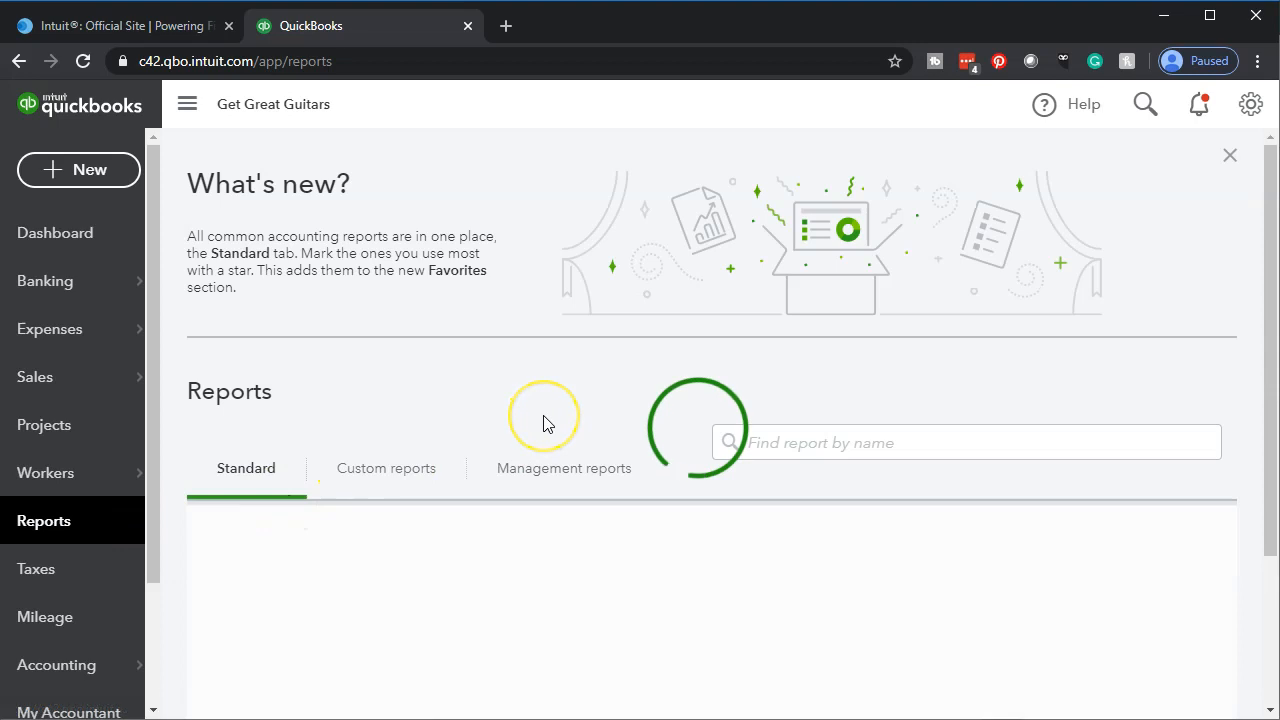
scroll(545, 420, down, 1)
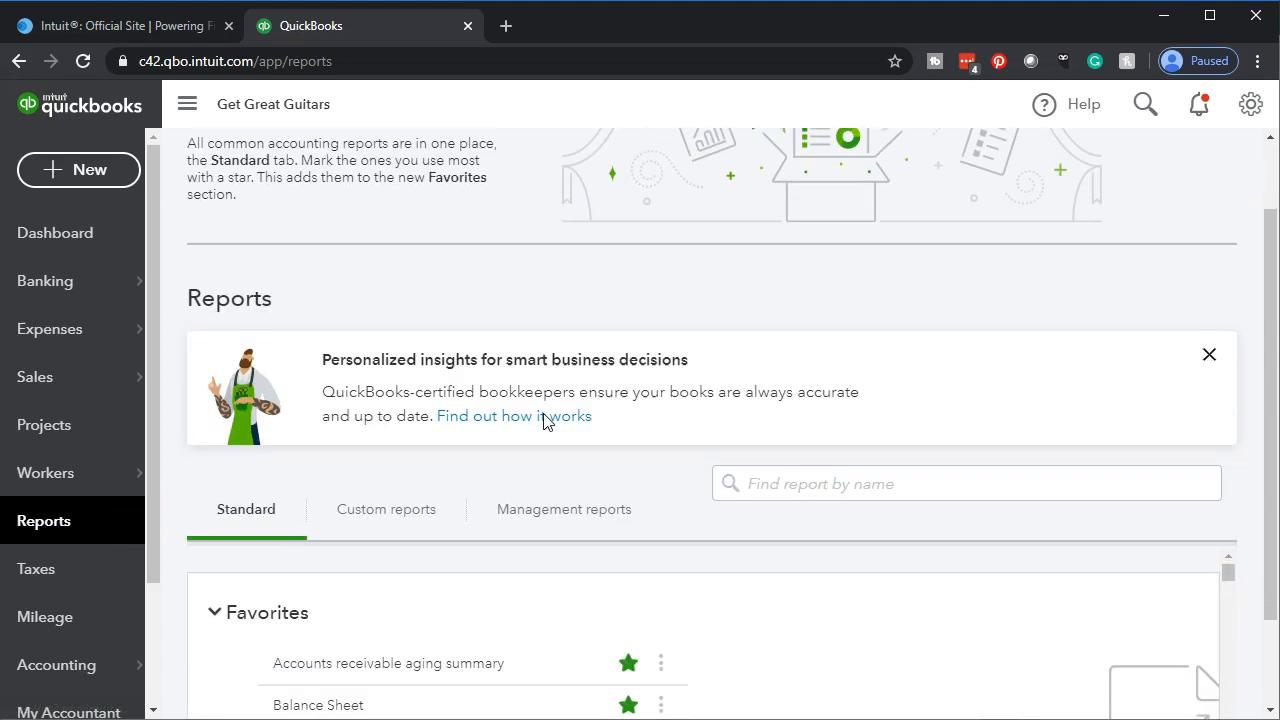
scroll(545, 420, down, 1)
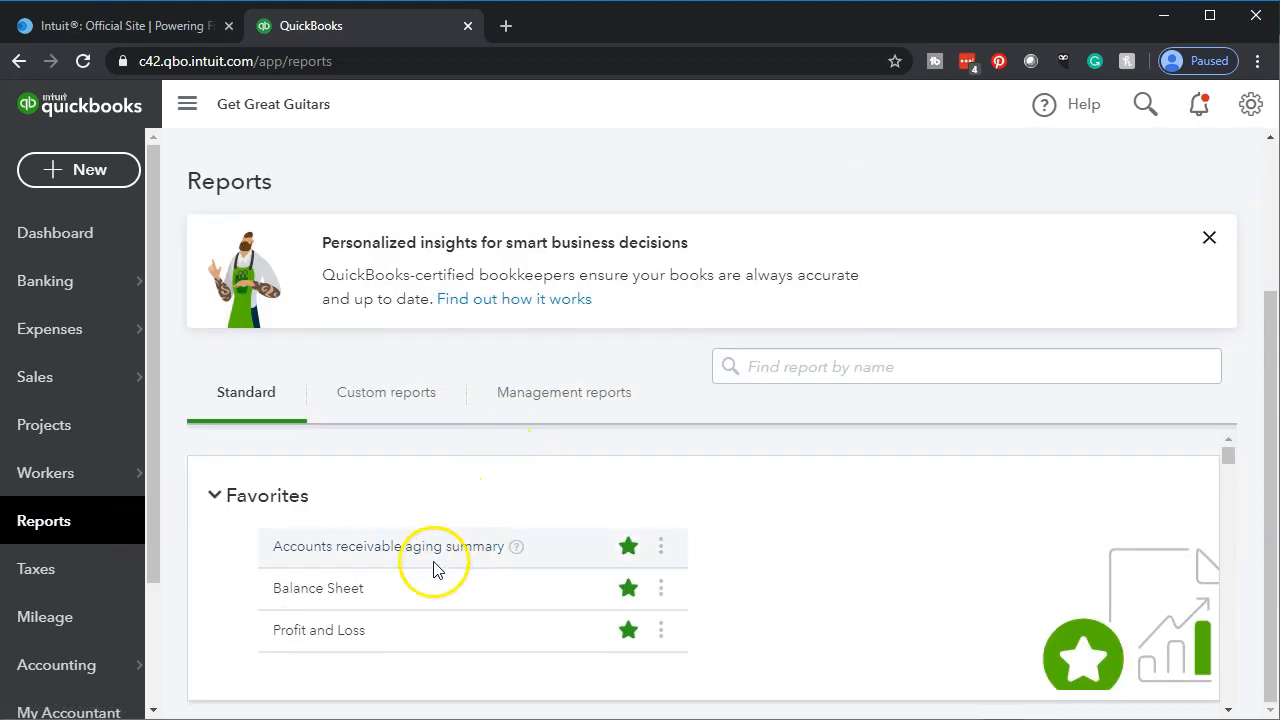
click(323, 594)
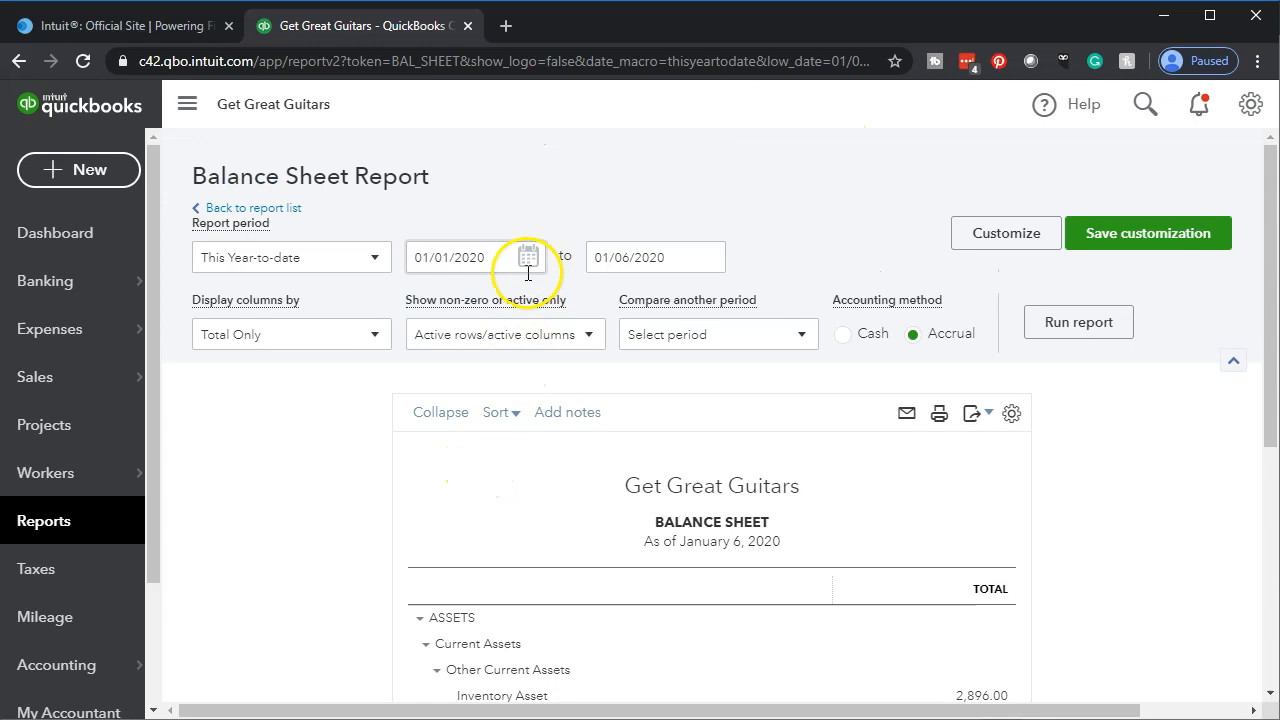
- Run the Balance Sheet for the period 01/01/2020 to 12/31/2020
click(503, 256)
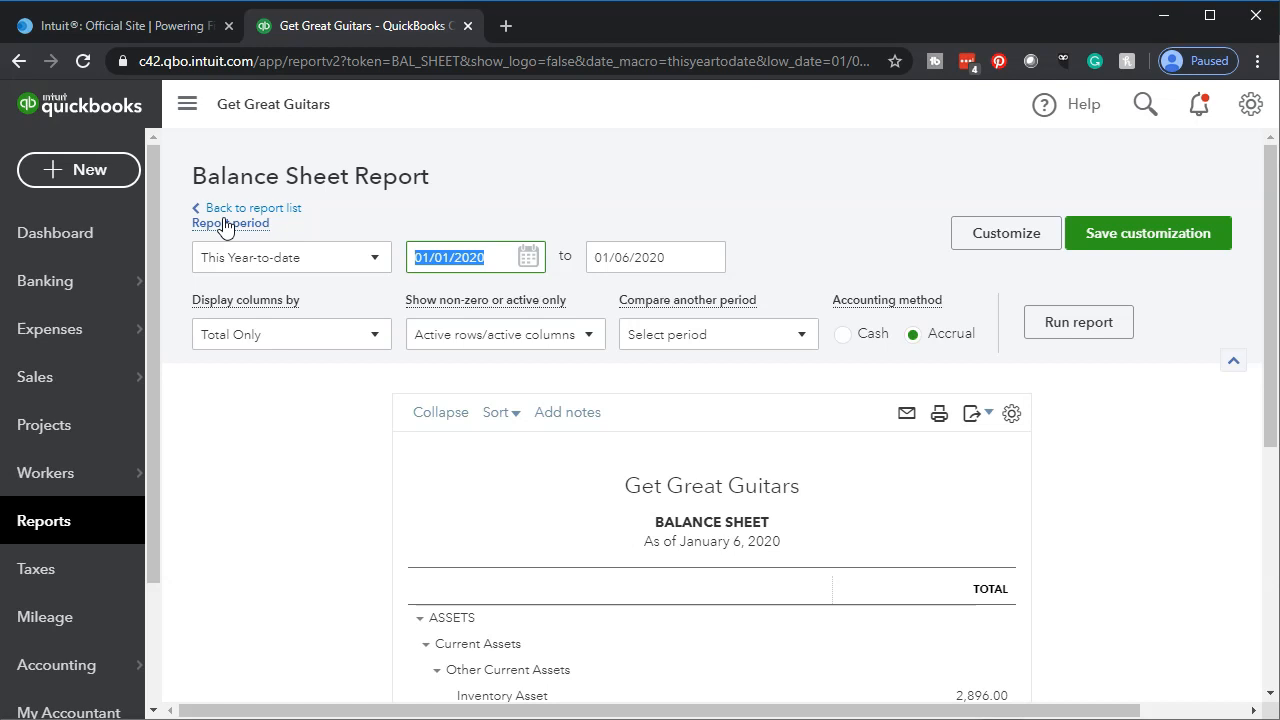
text(010120)
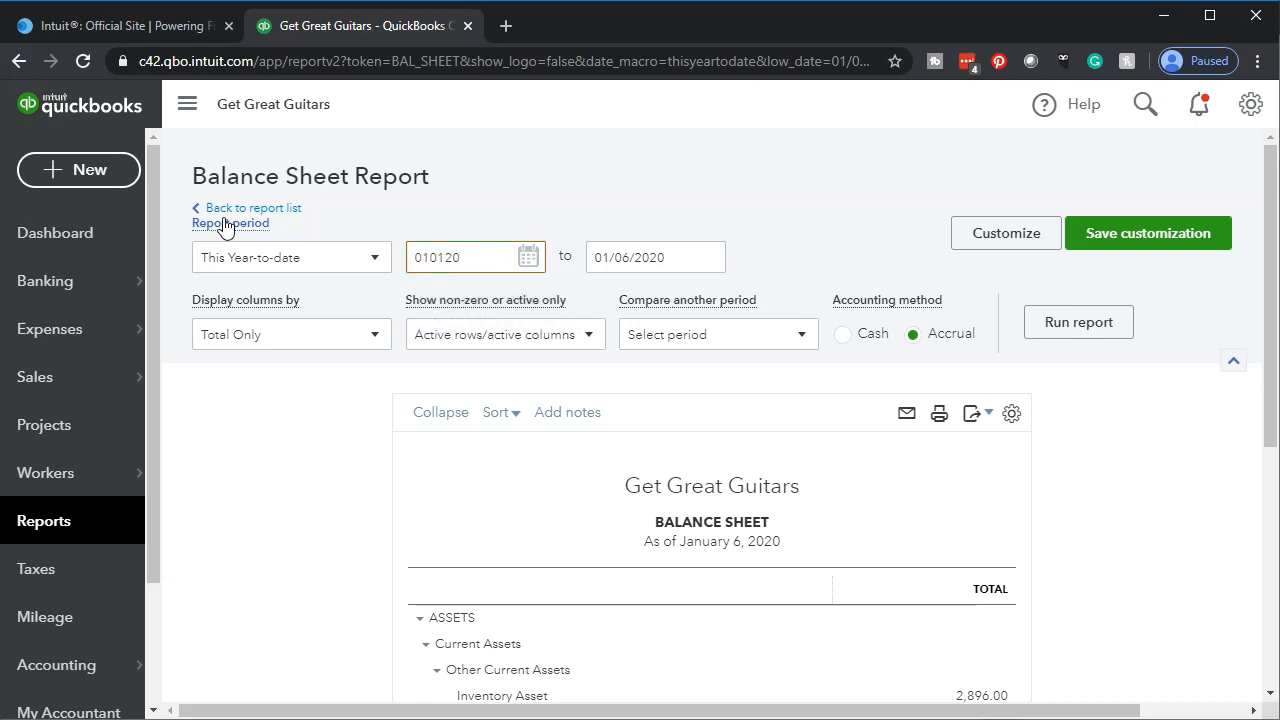
key(Tab)
text(123120)
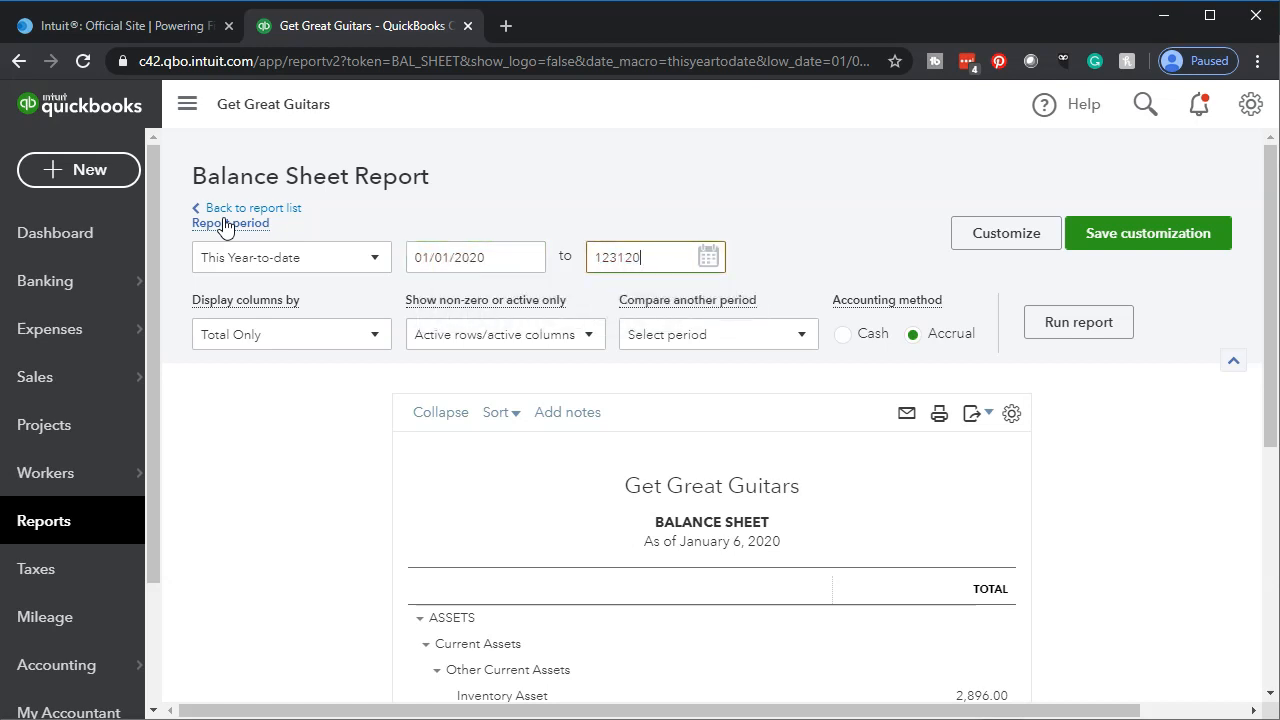
key(Tab)
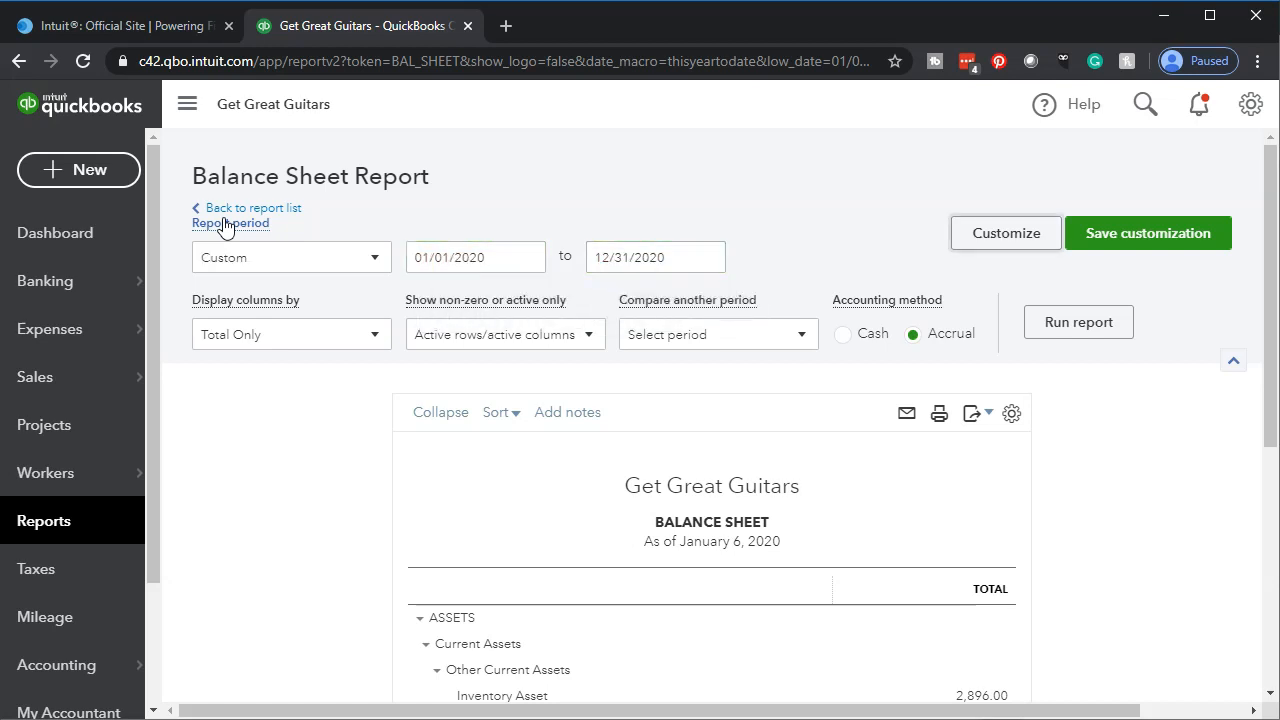
click(1040, 325)
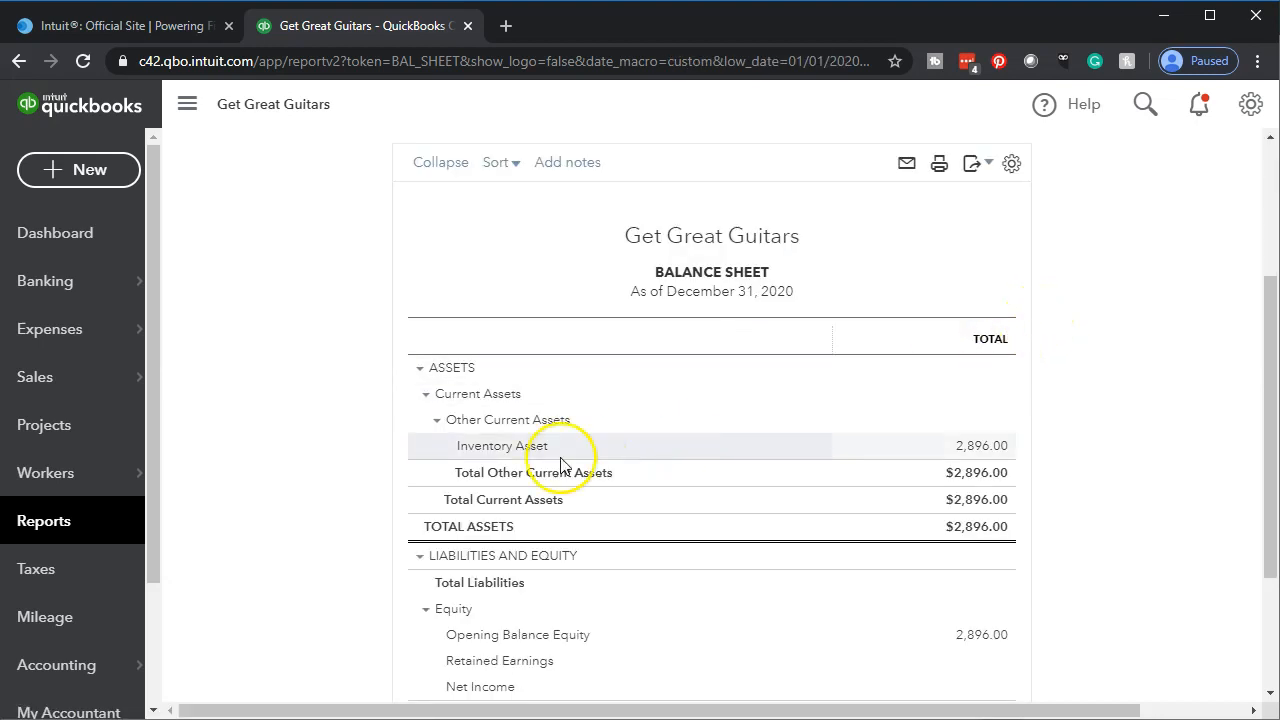
- Duplicate the browser tab that holds the Balance Sheet report
scroll(352, 508, up, 3)
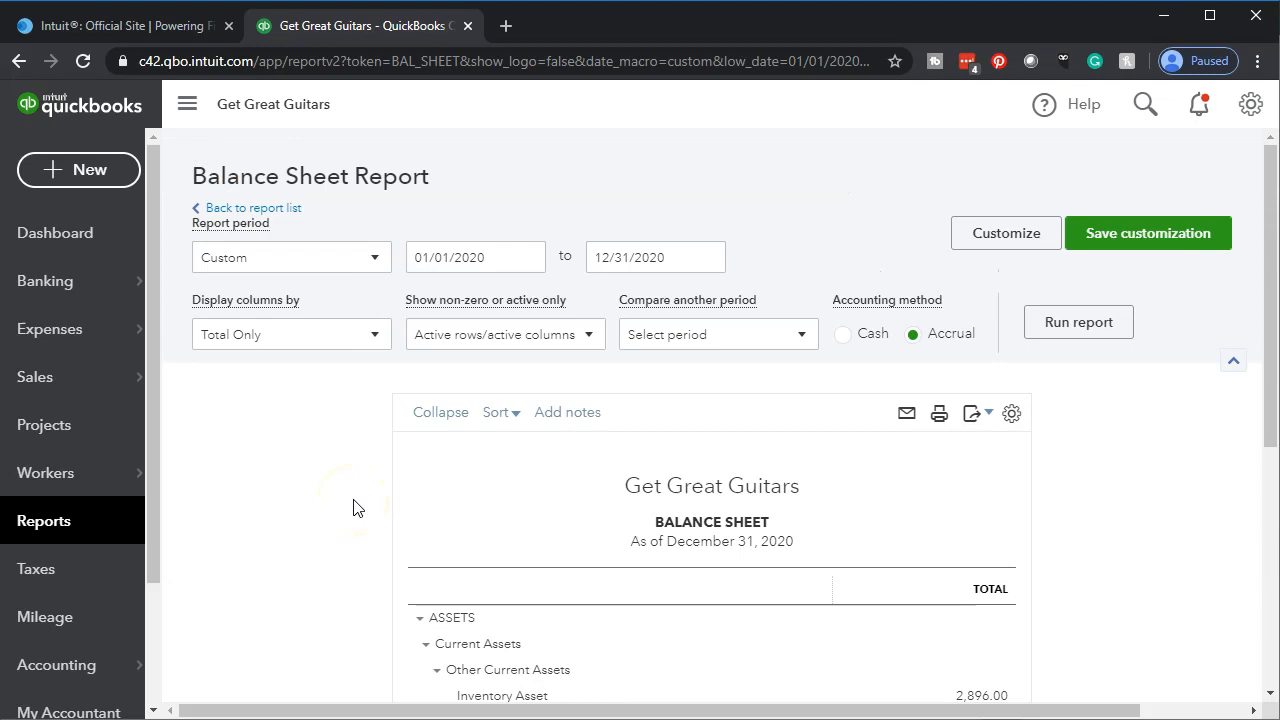
right_click(379, 33)
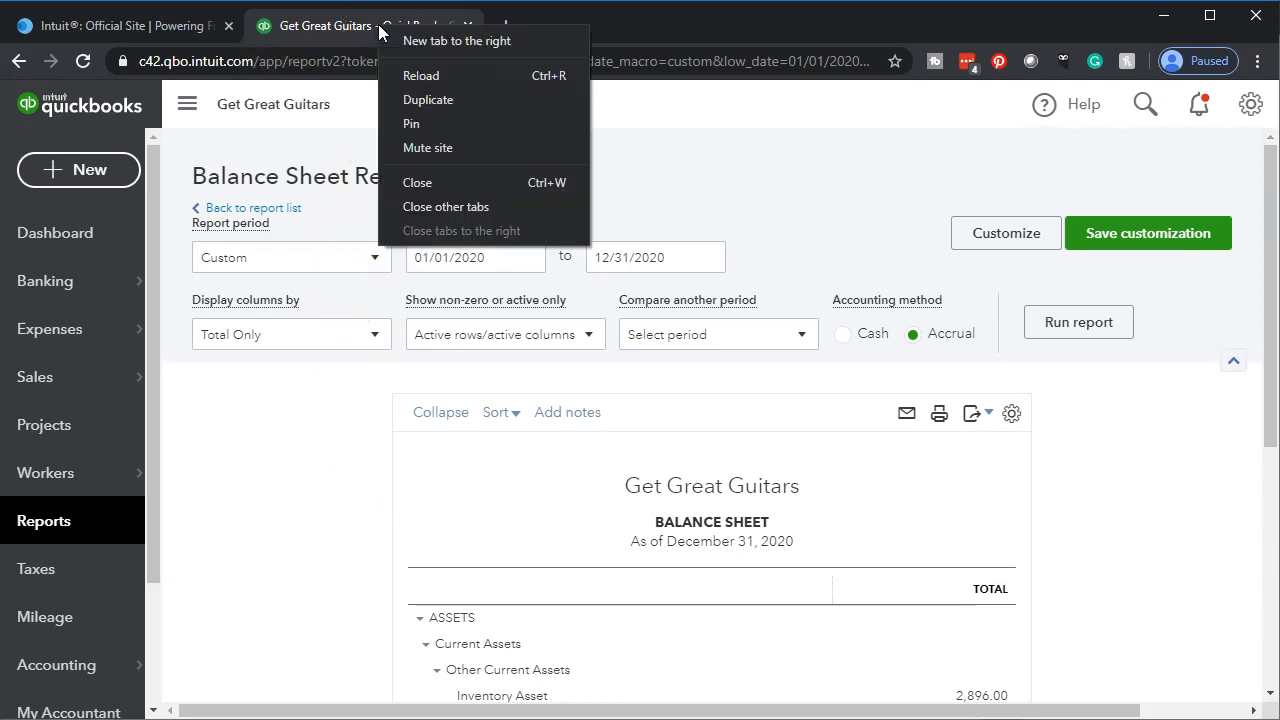
click(396, 104)
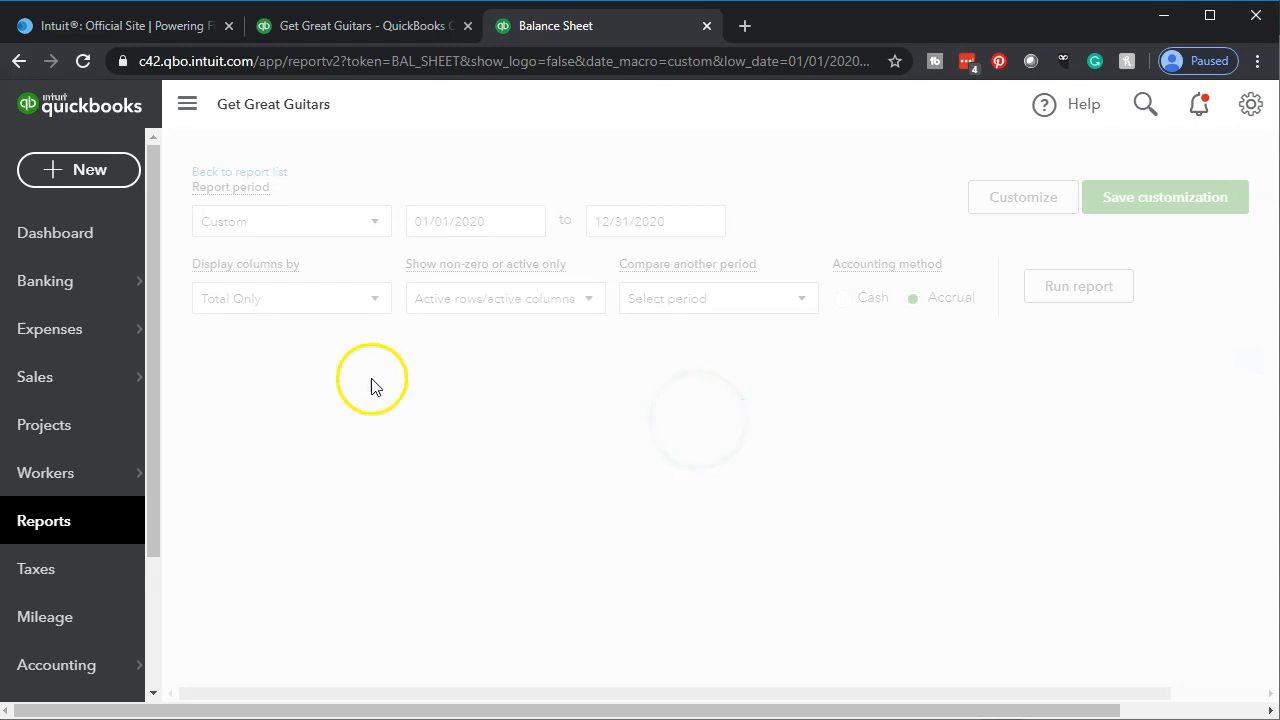
click(260, 531)
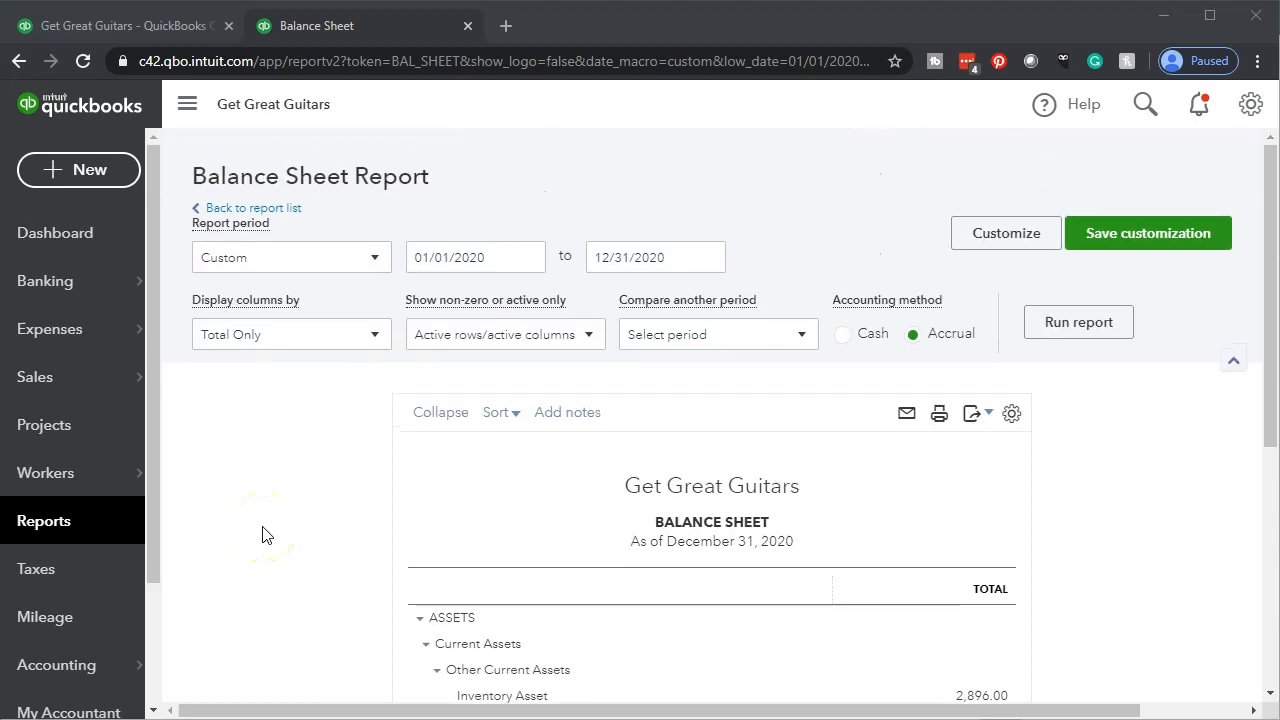
- Switch to the Customers.xlsx workbook in Excel and examine the customer names, their individual balances and the balances' total
scroll(262, 534, down, 3)
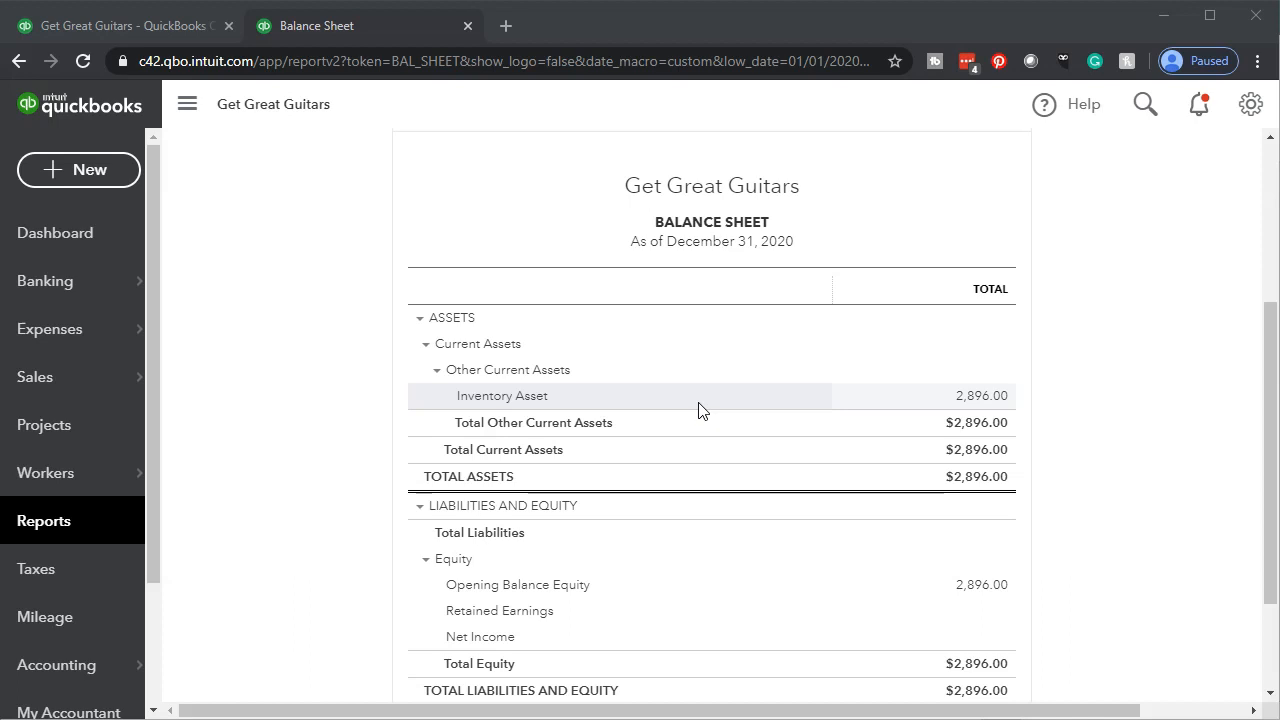
key(alt+Tab)
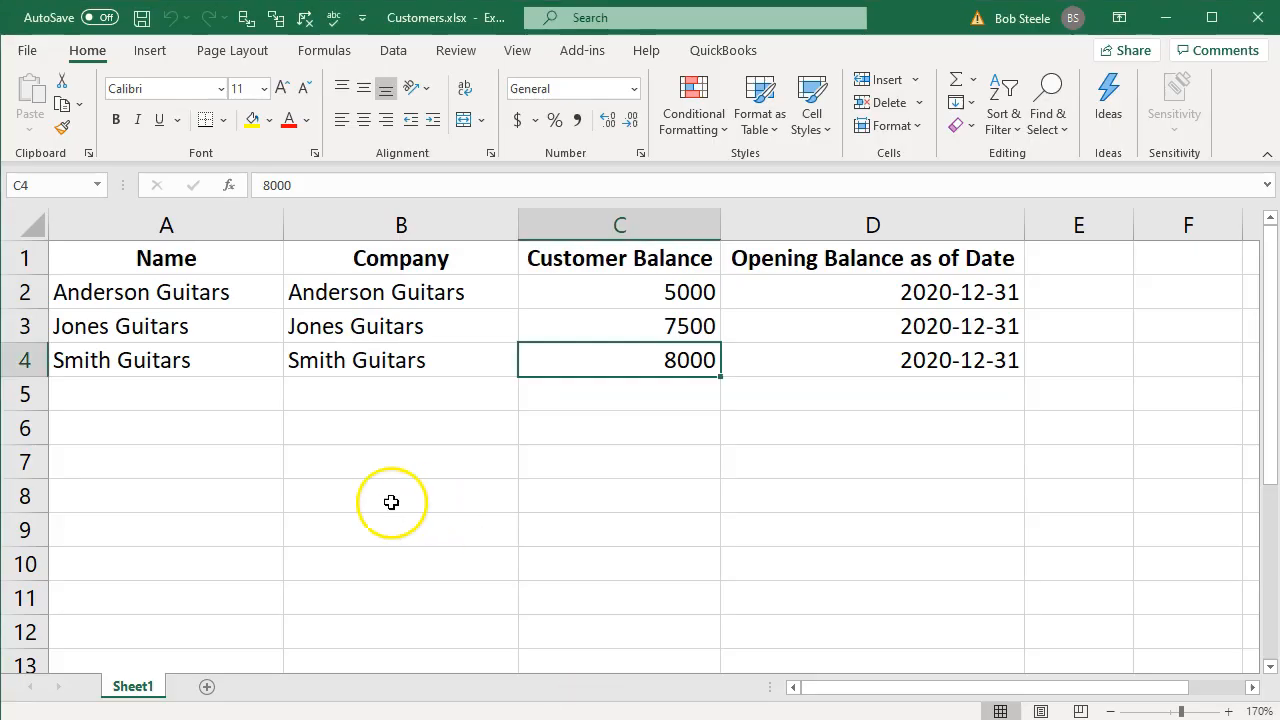
click(378, 497)
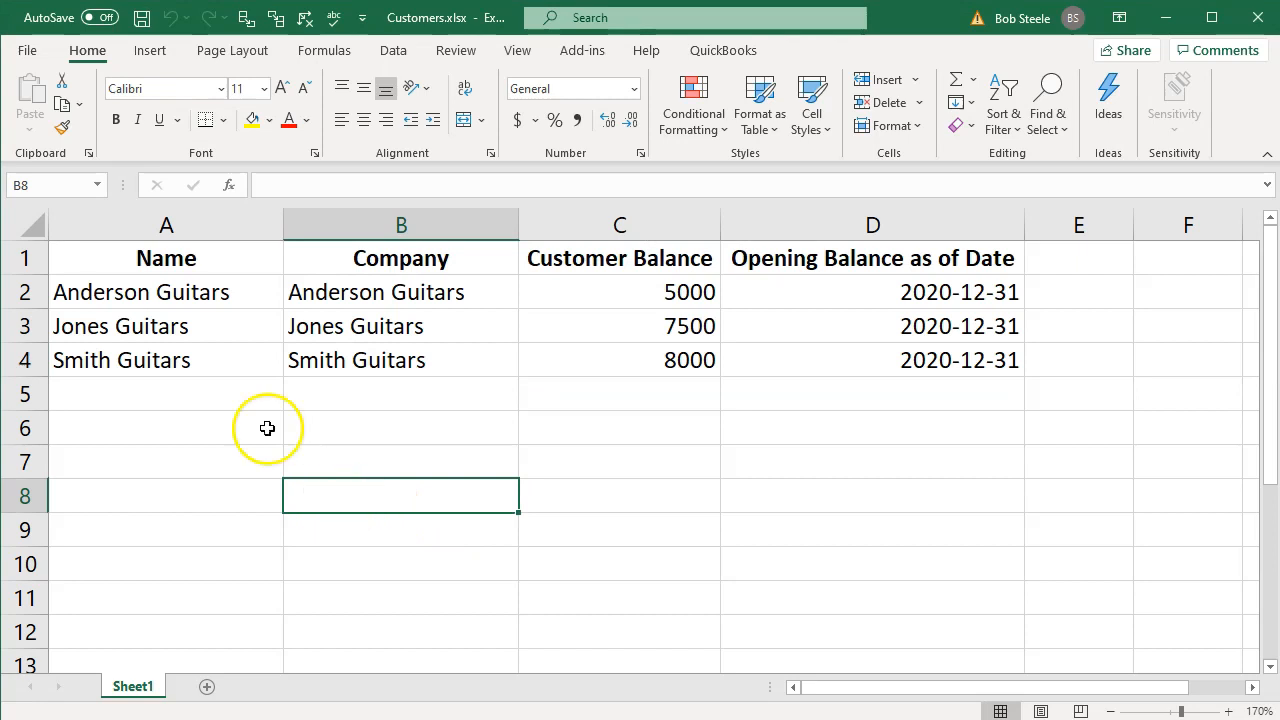
click(195, 294)
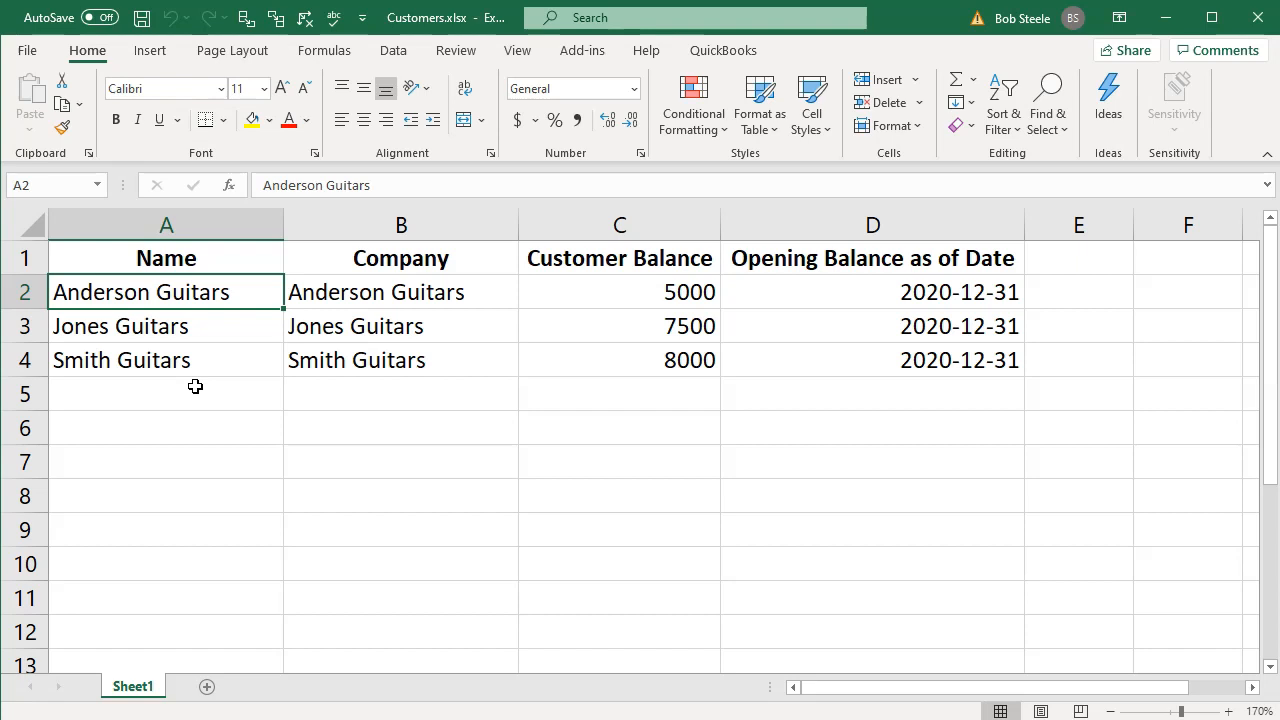
key(Right)
key(Right)
key(Down)
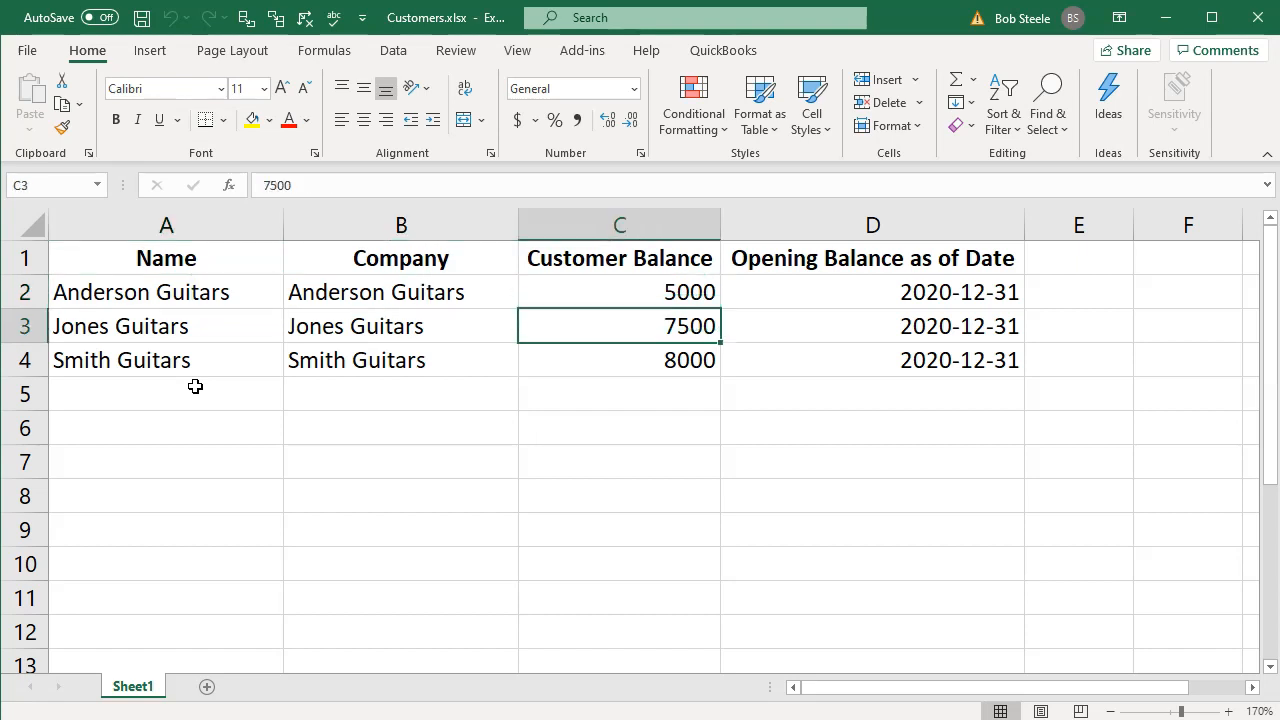
key(Down)
key(Up)
key(Up)
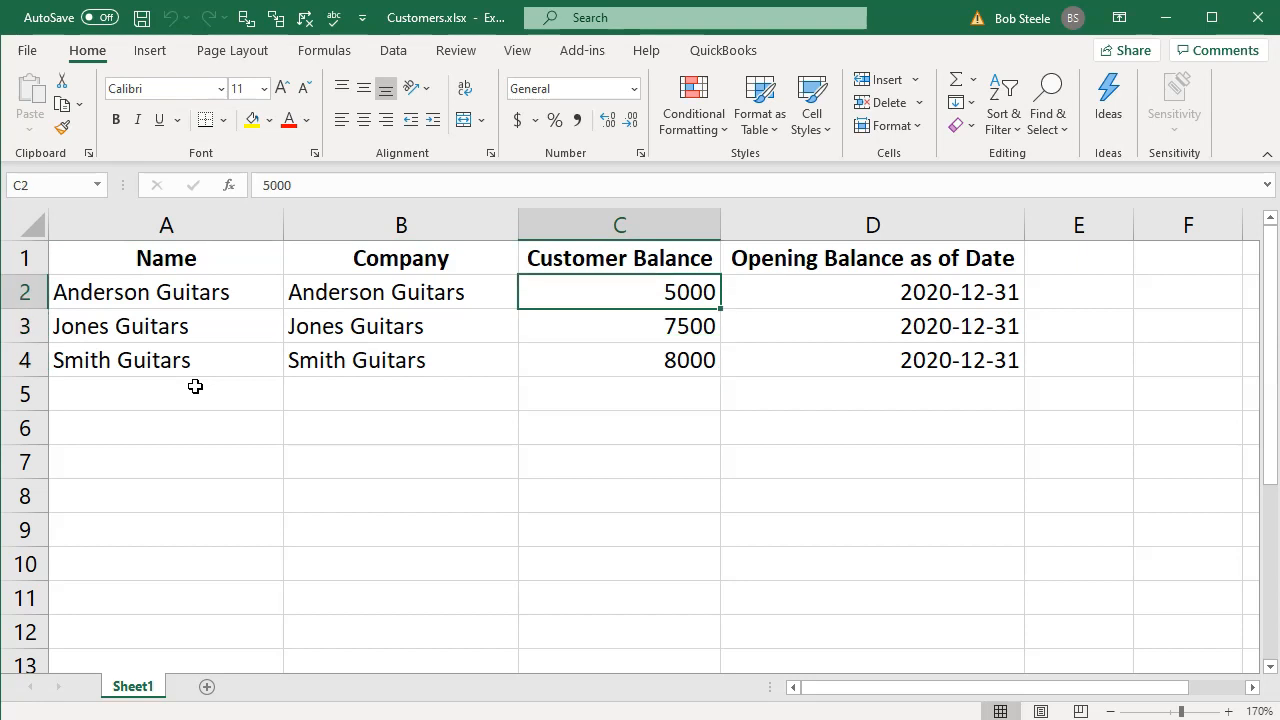
drag(549, 289, 557, 352)
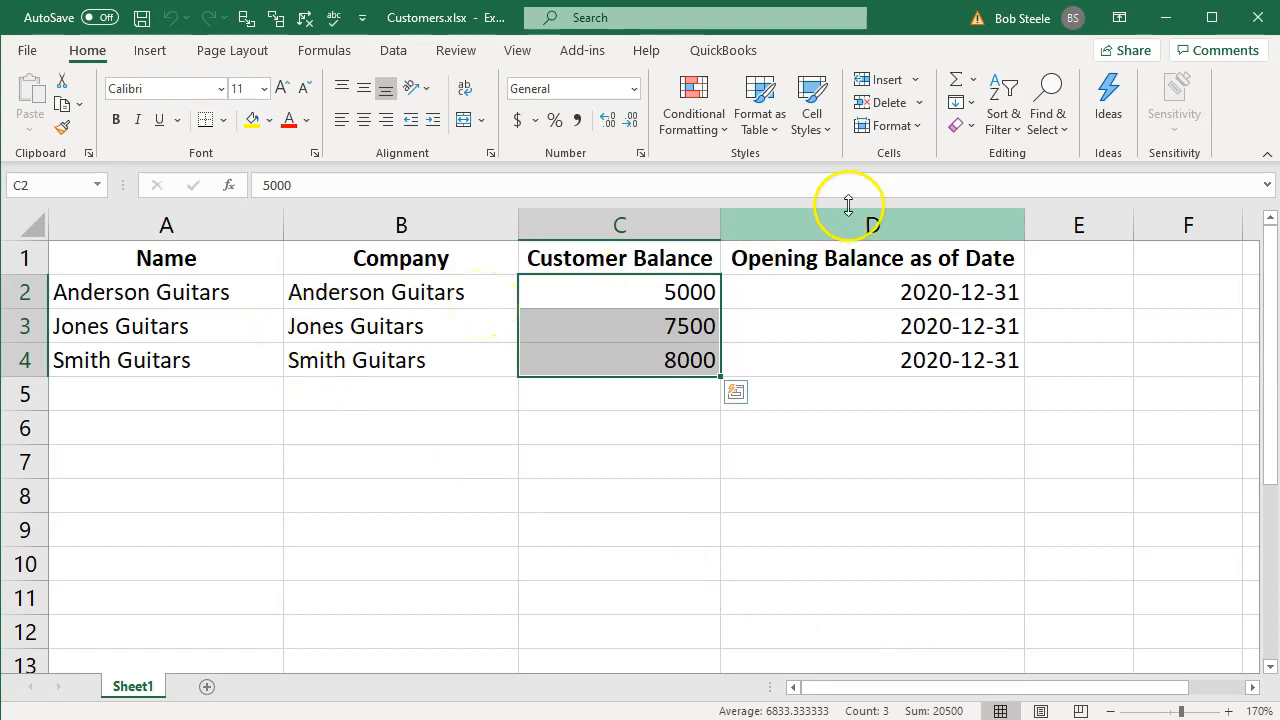
- Return to QuickBooks and open the Customers page under Sales in the original browser tab
click(1165, 18)
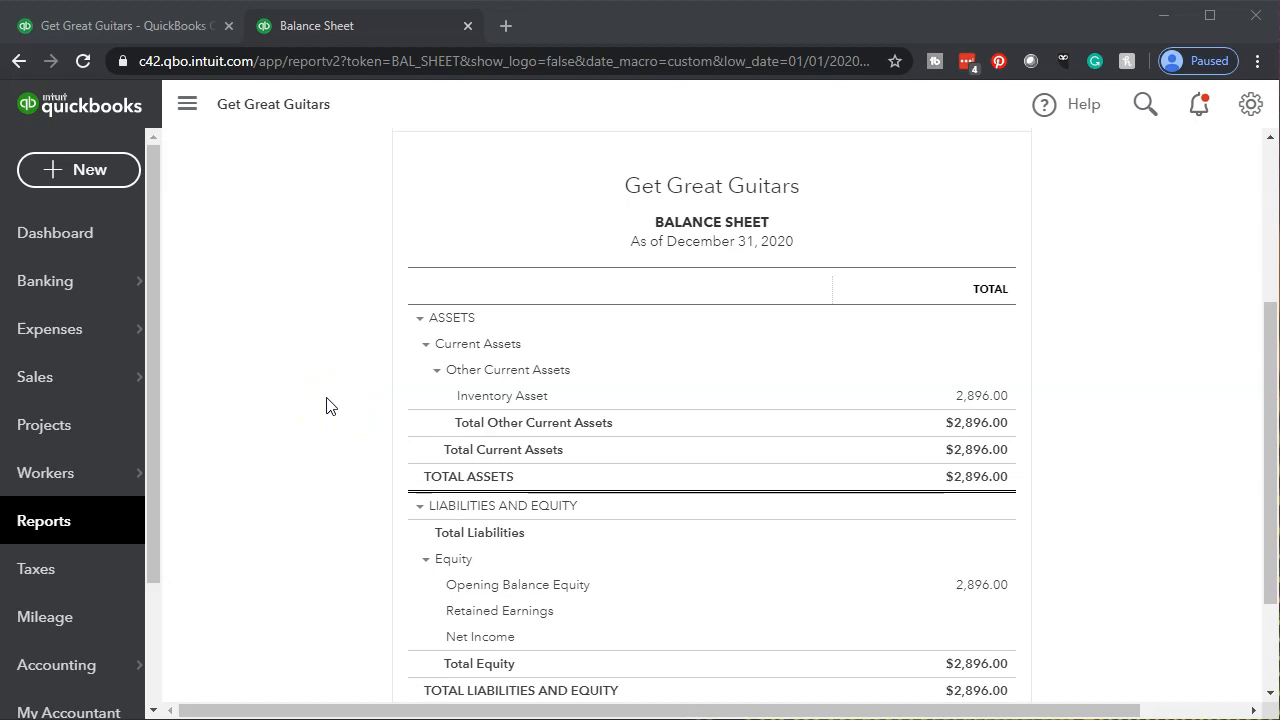
scroll(326, 406, down, 1)
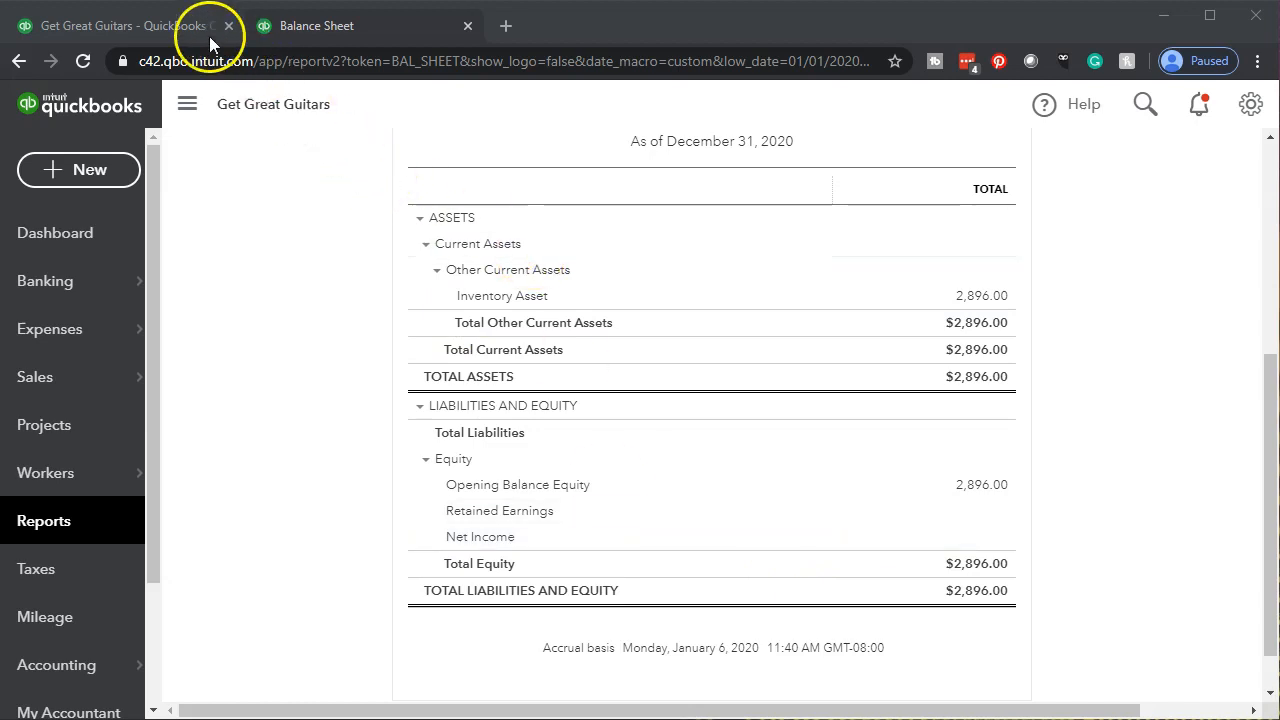
click(172, 30)
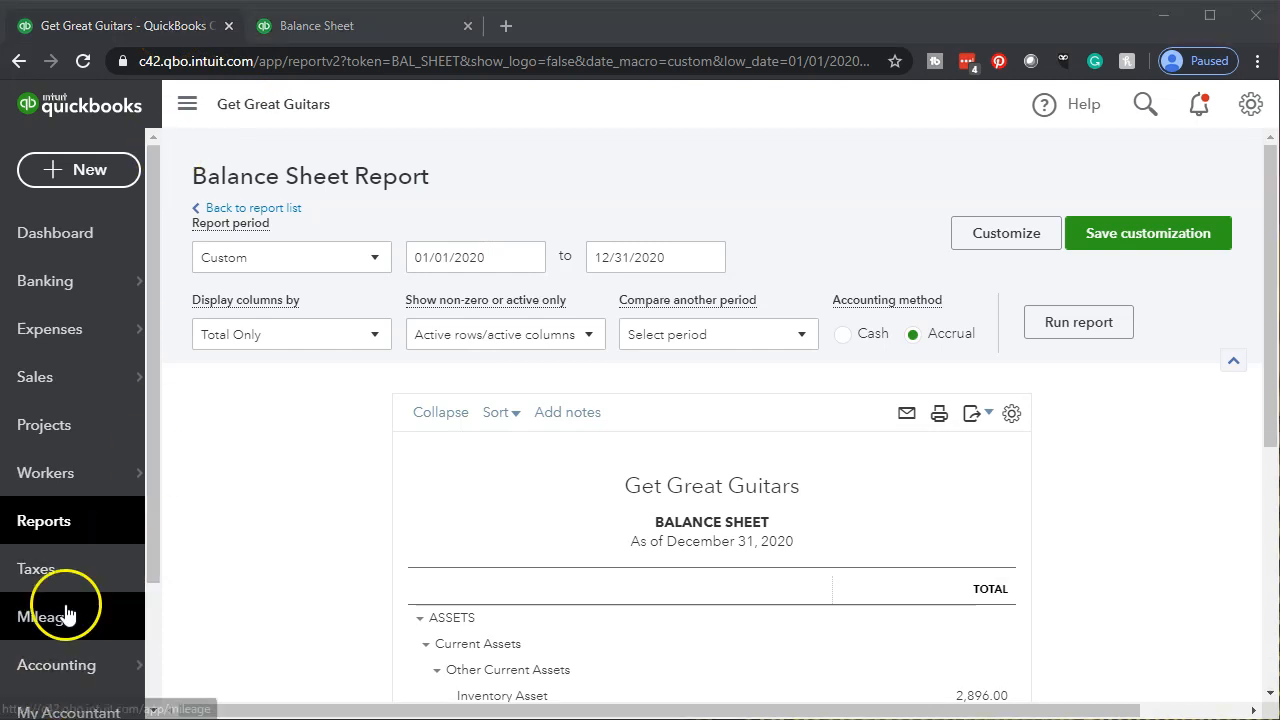
click(37, 388)
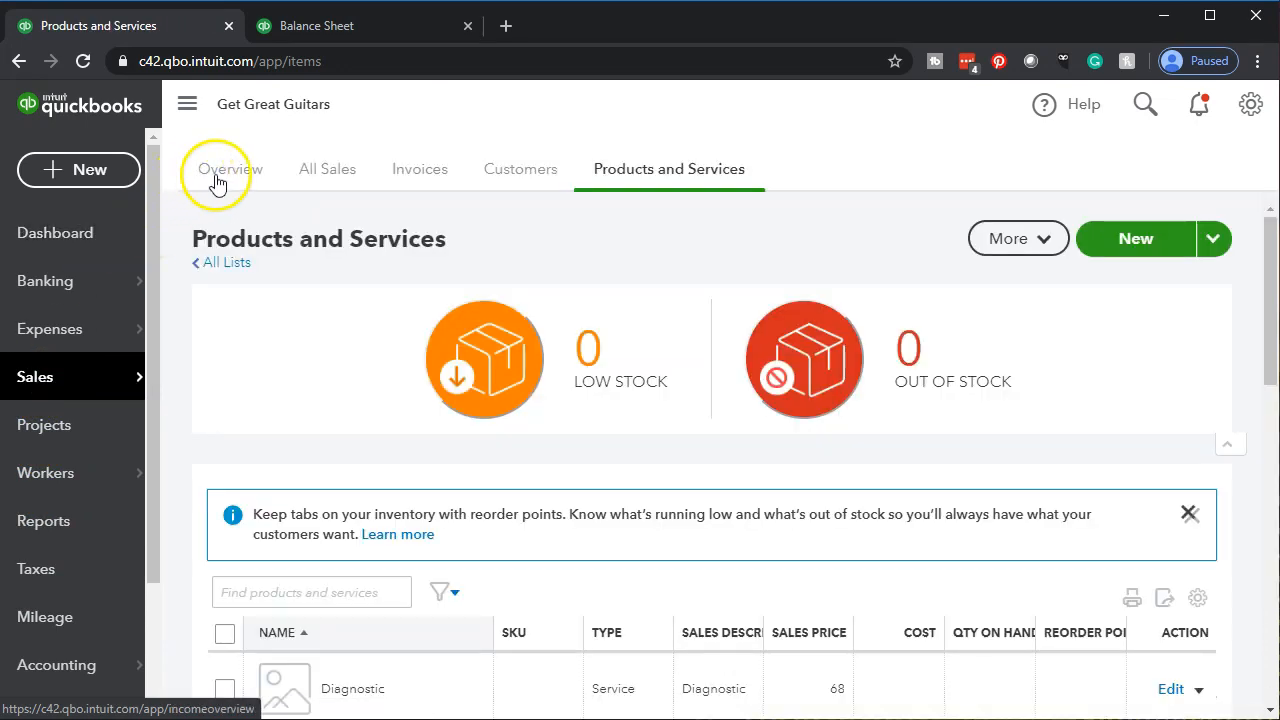
click(518, 183)
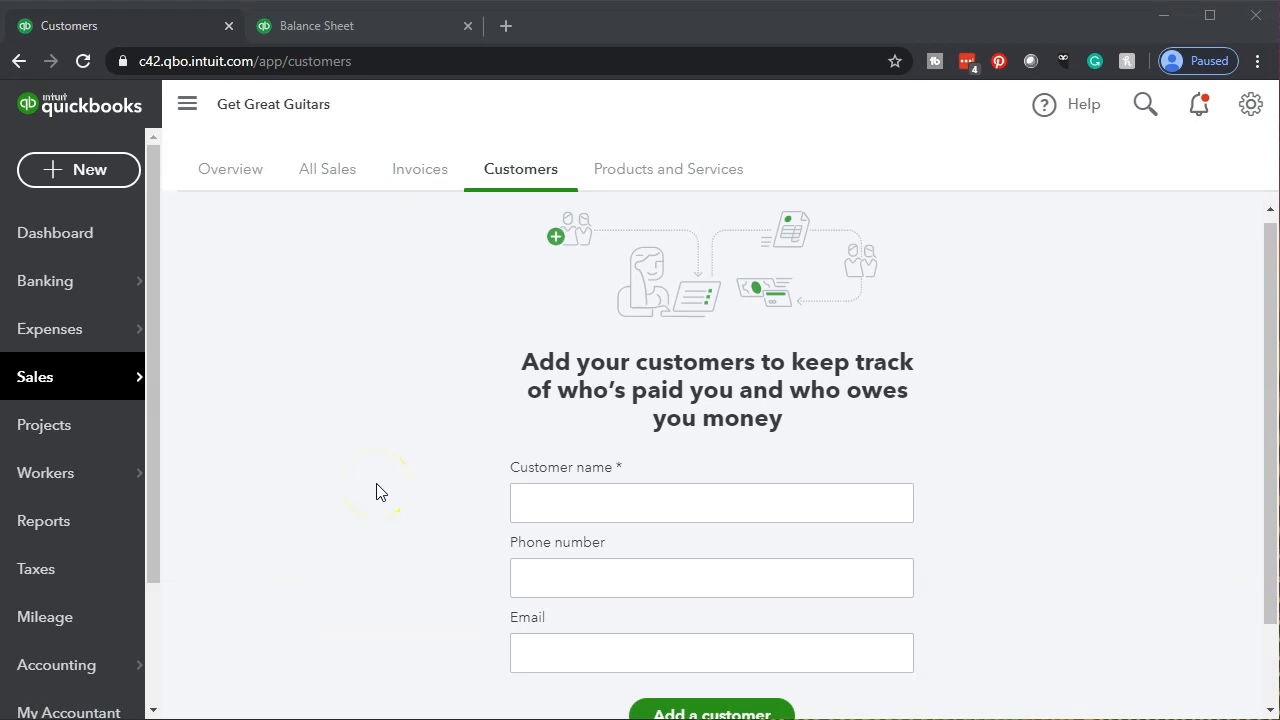
- Compare the new-customer form's fields with the customer columns of the Customers.xlsx workbook in Excel, and return to QuickBooks
scroll(376, 491, down, 1)
click(551, 408)
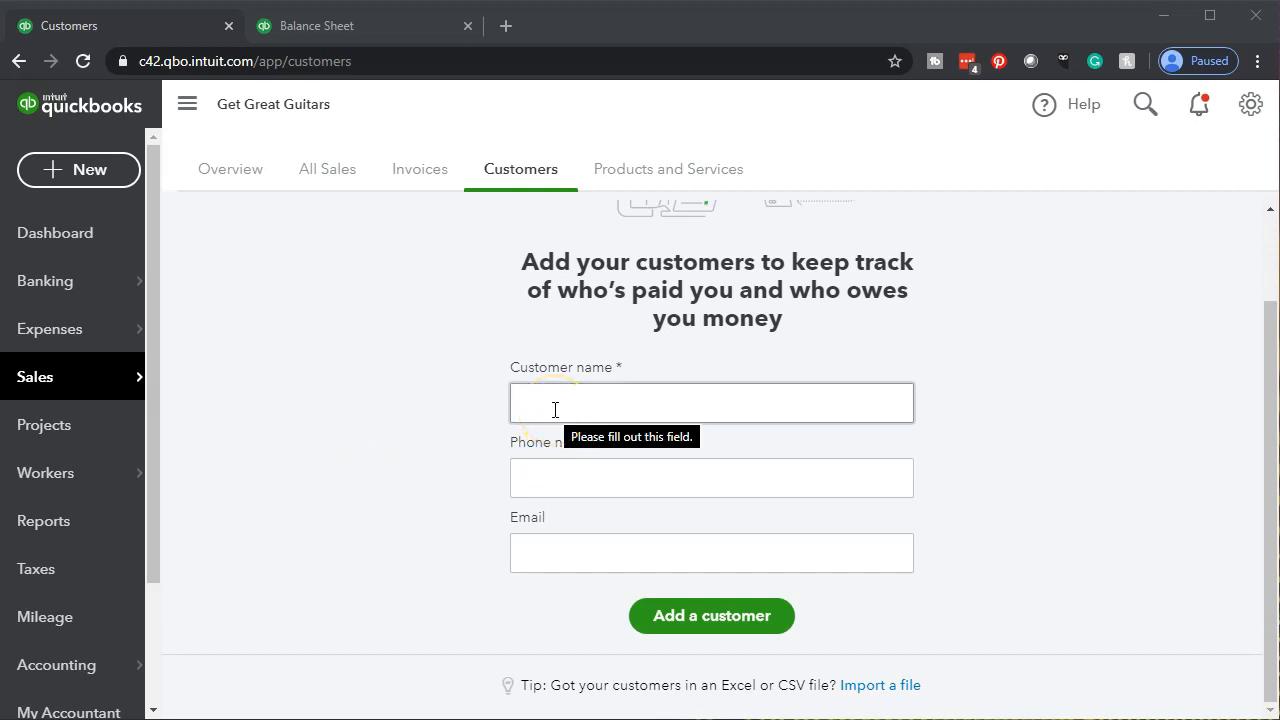
click(476, 404)
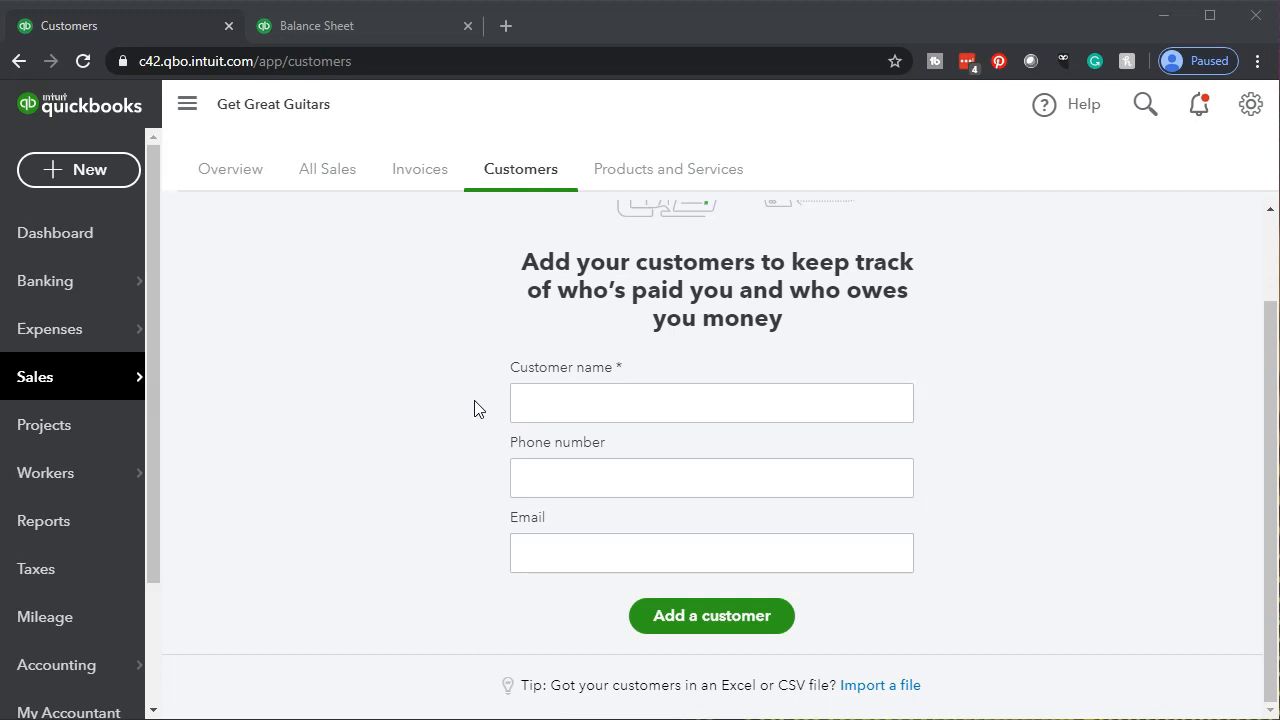
click(475, 478)
click(503, 449)
click(503, 536)
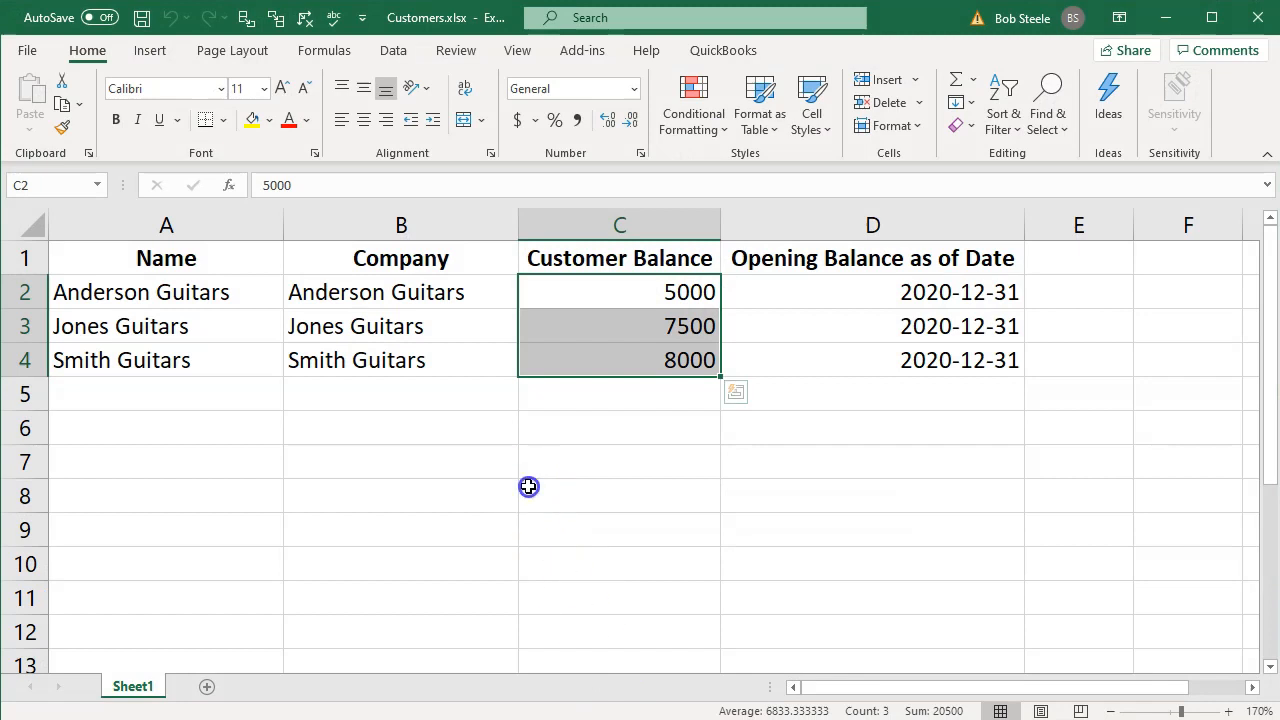
click(527, 486)
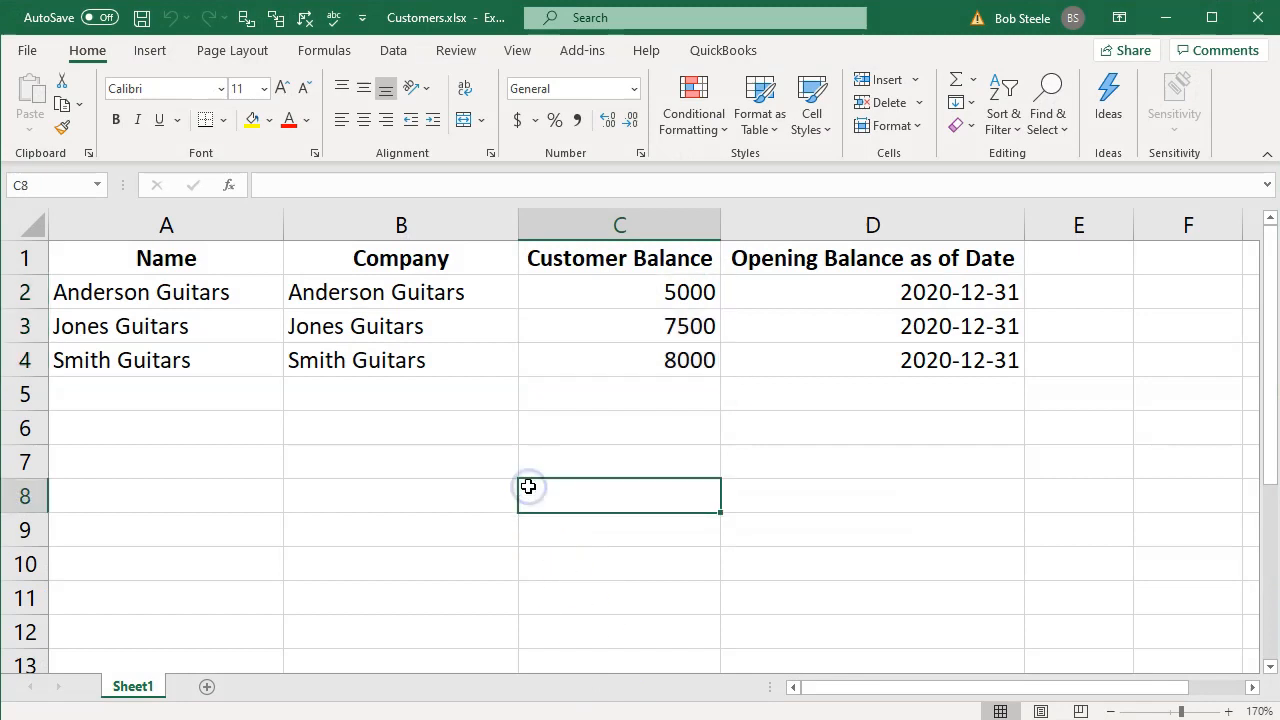
click(458, 487)
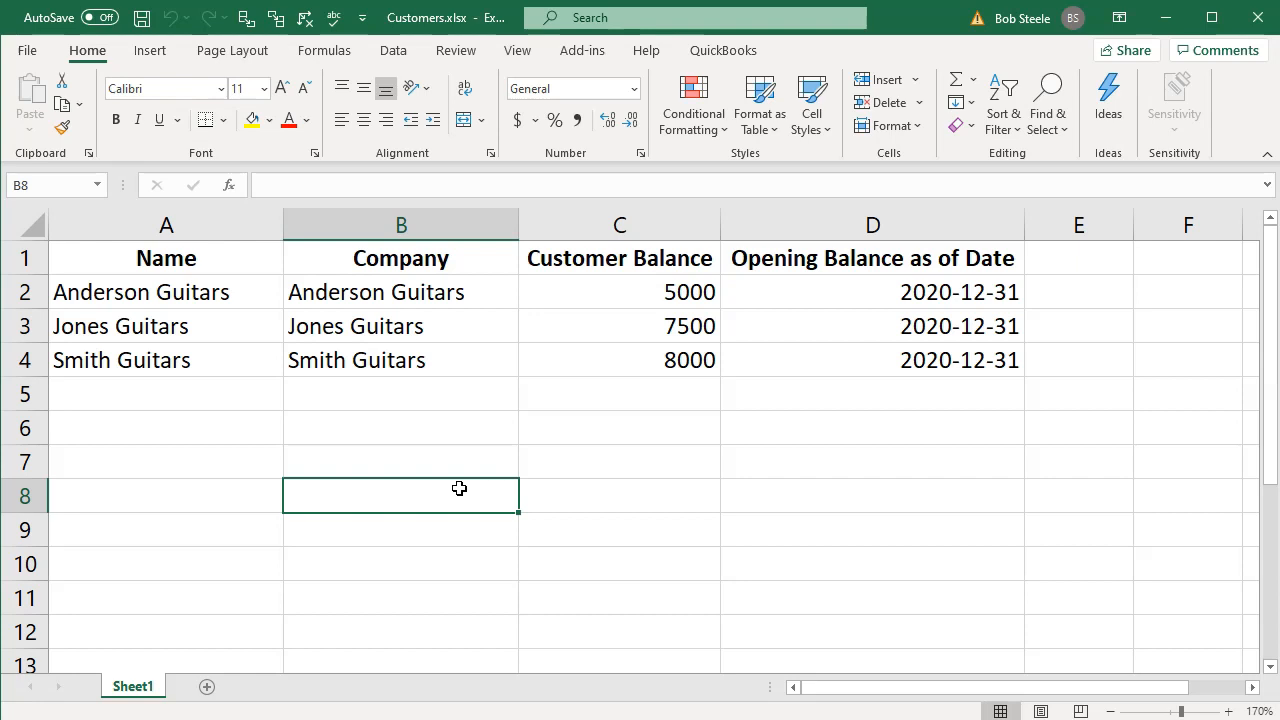
click(1168, 16)
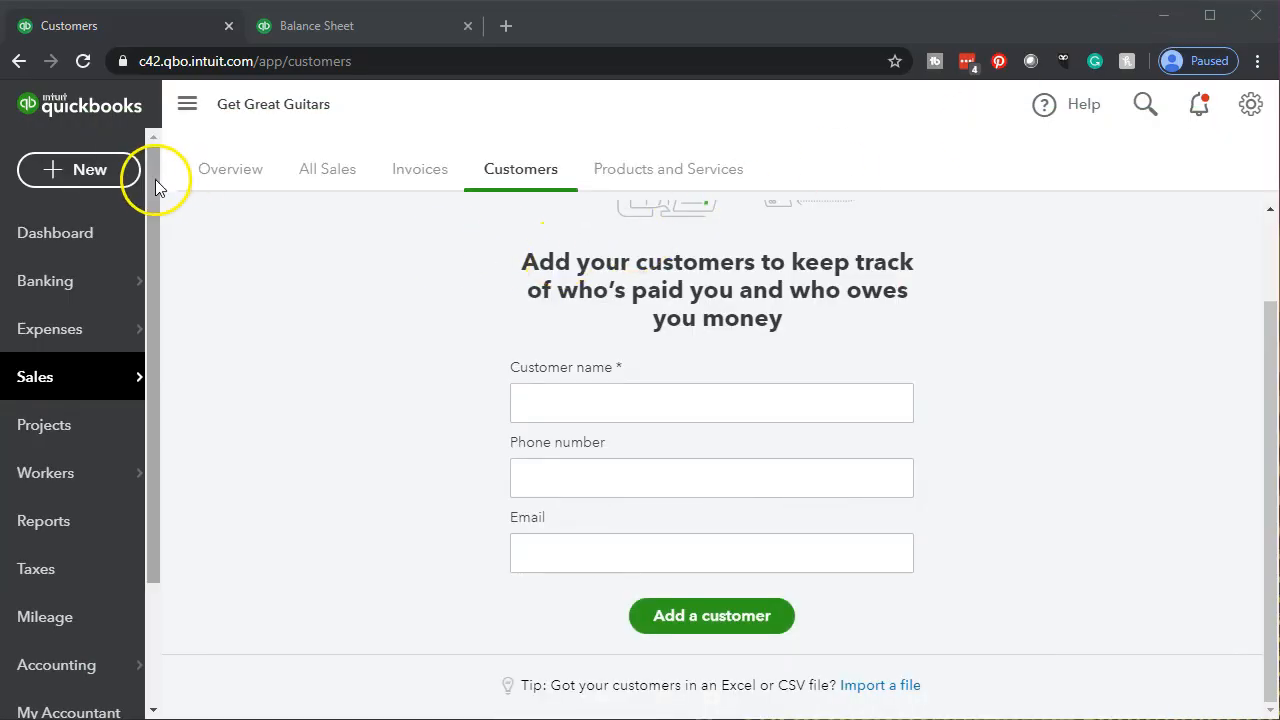
- Start a new invoice and open its list of customers to choose from
click(91, 180)
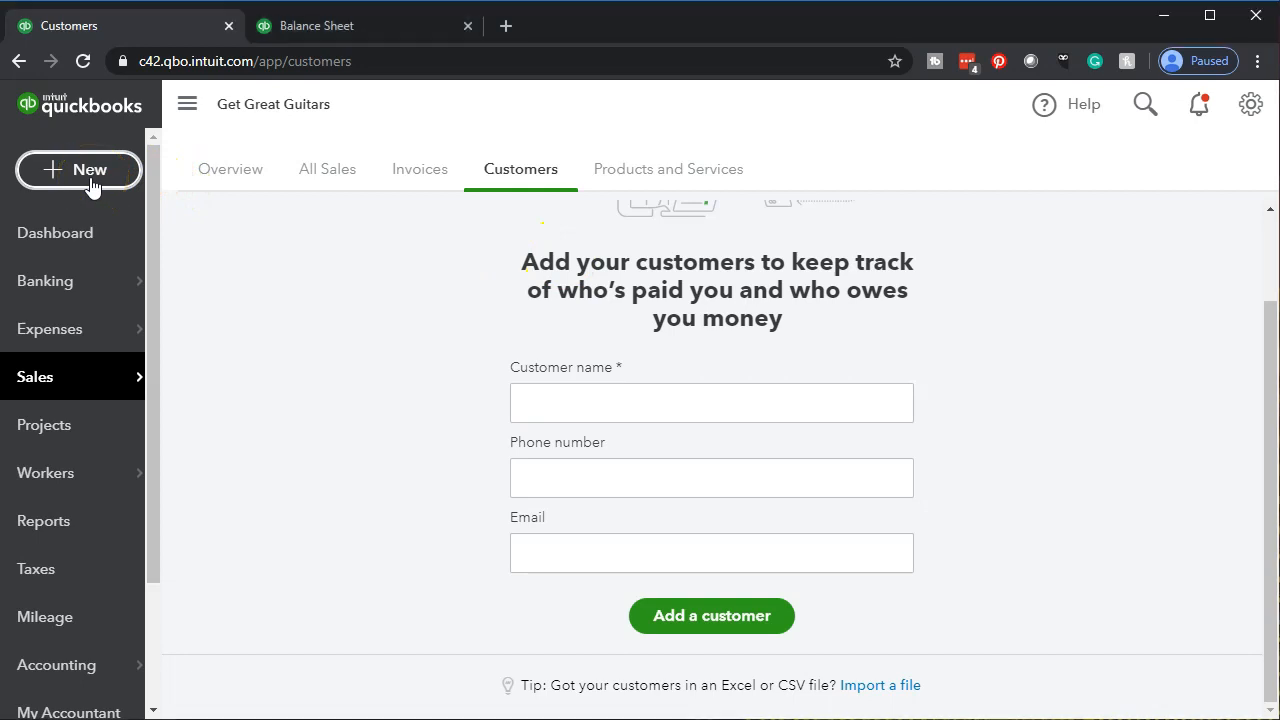
click(91, 312)
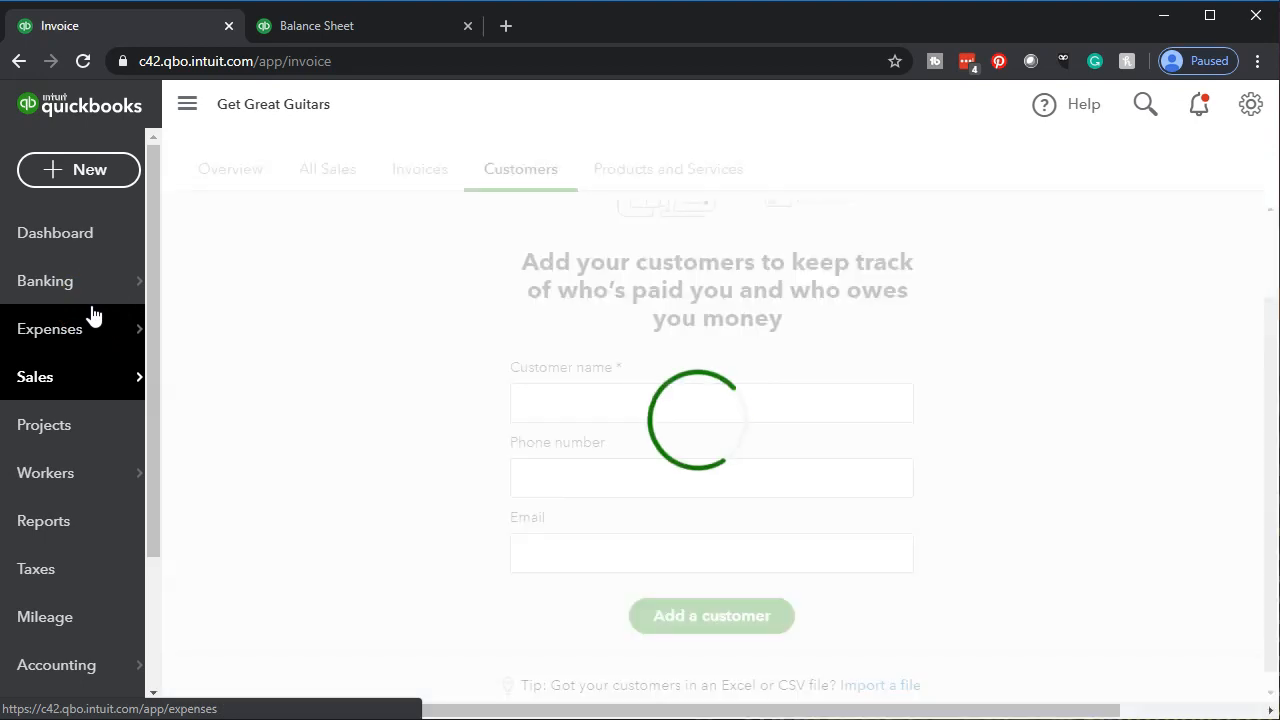
click(100, 322)
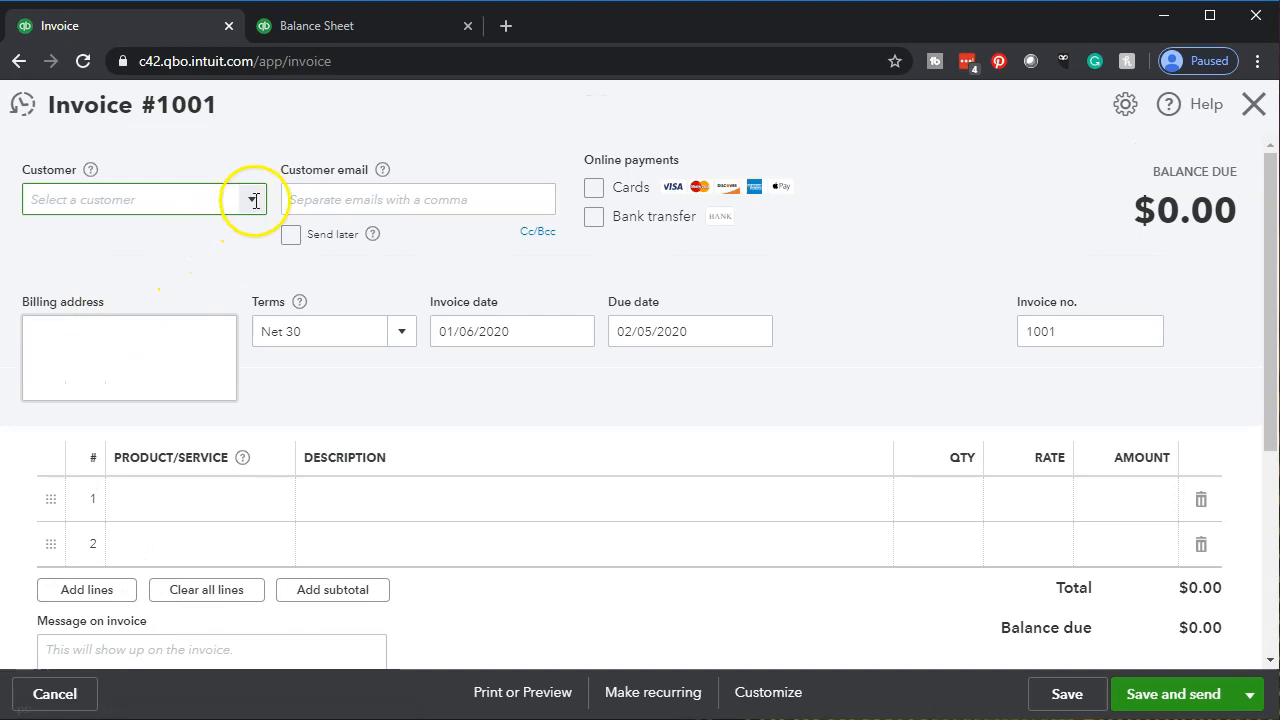
click(255, 200)
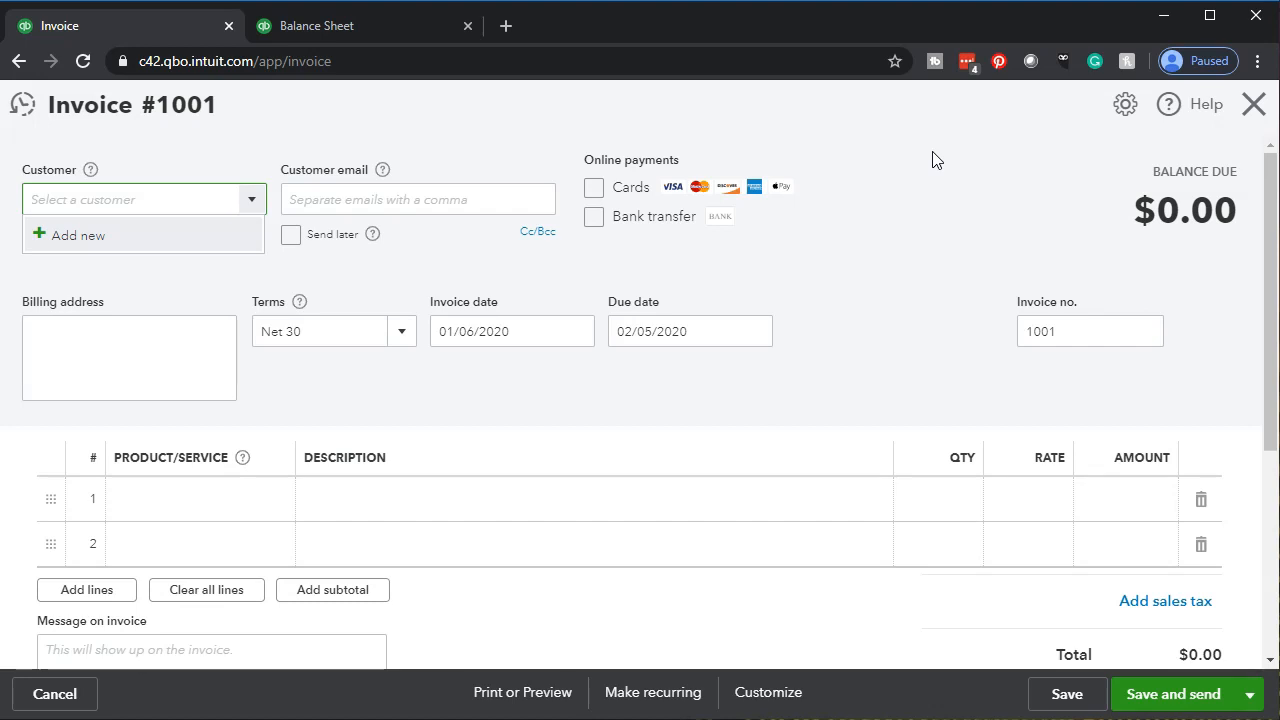
- Close the new invoice without saving and switch to the Customers.xlsx workbook in Excel
click(1253, 105)
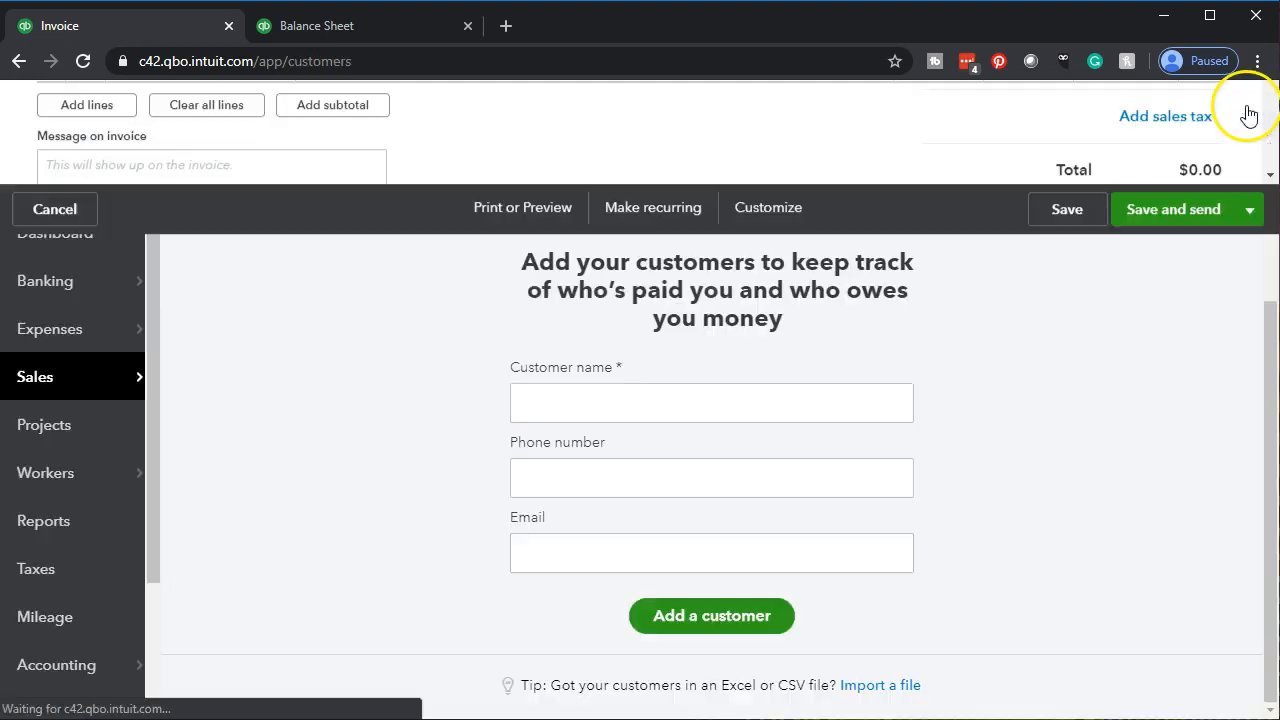
mouse_move(77, 385)
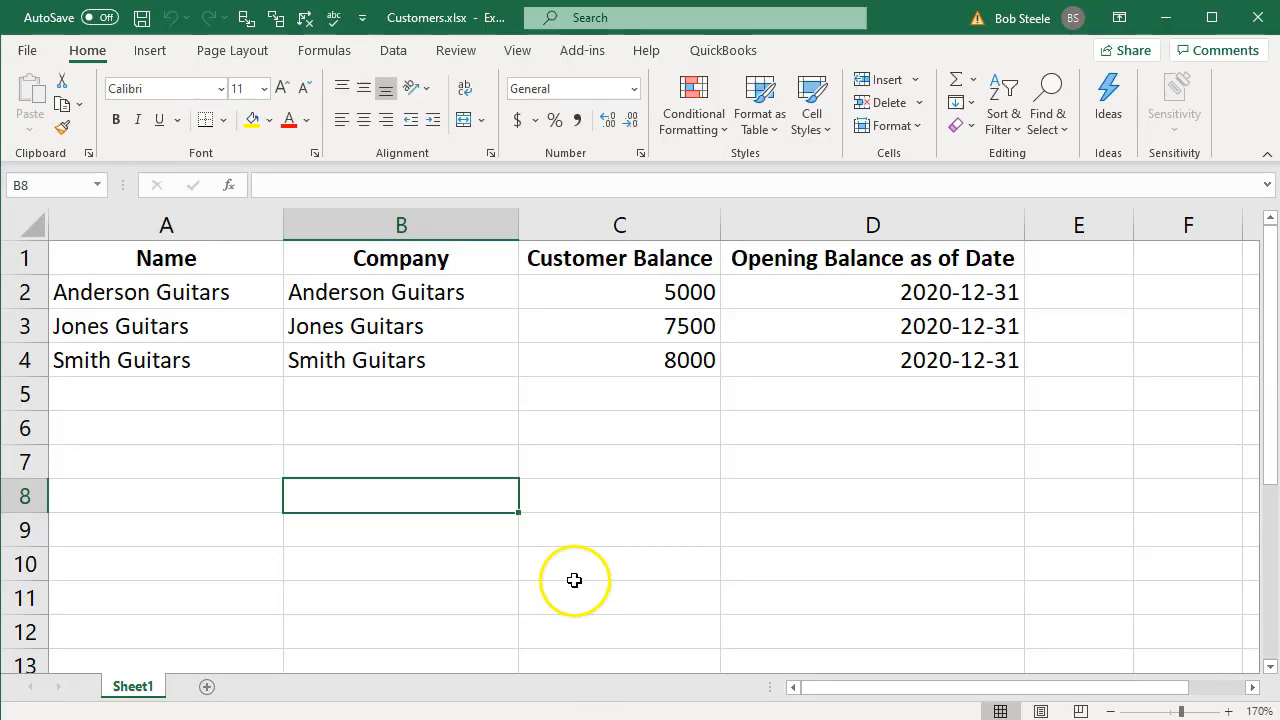
click(575, 578)
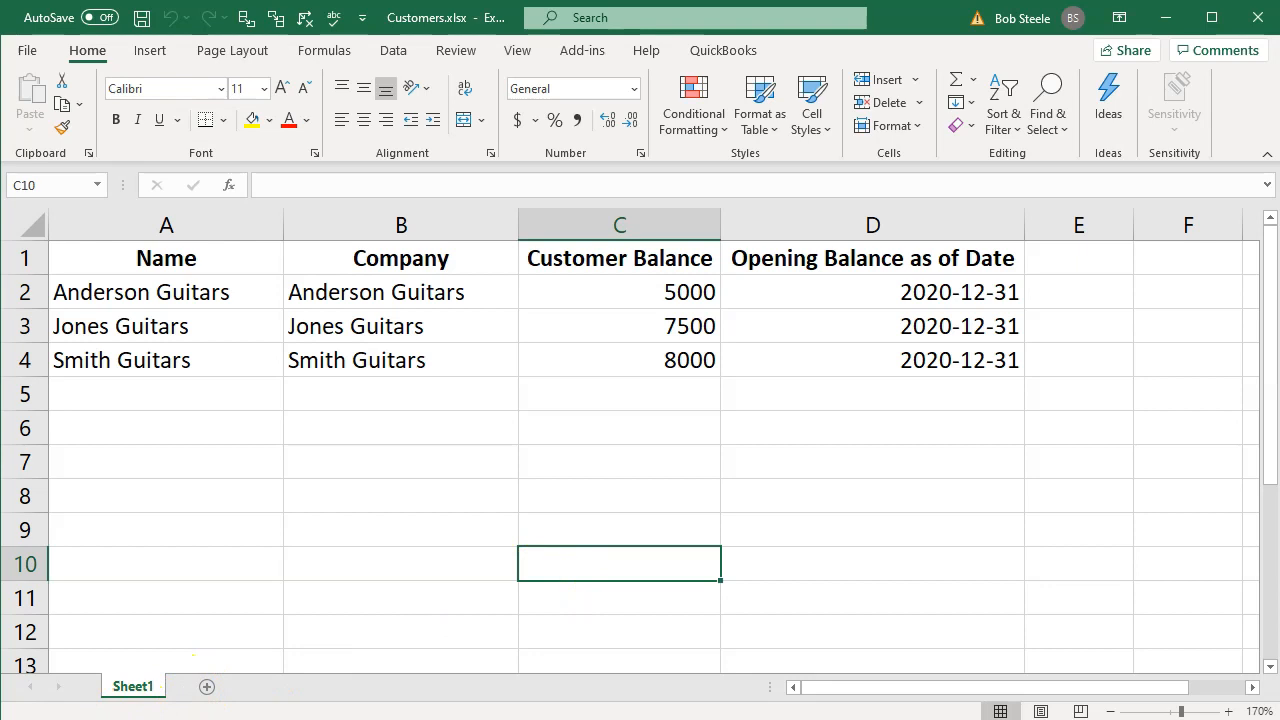
- Add a new blank worksheet after Sheet1 in the Customers.xlsx workbook
click(207, 688)
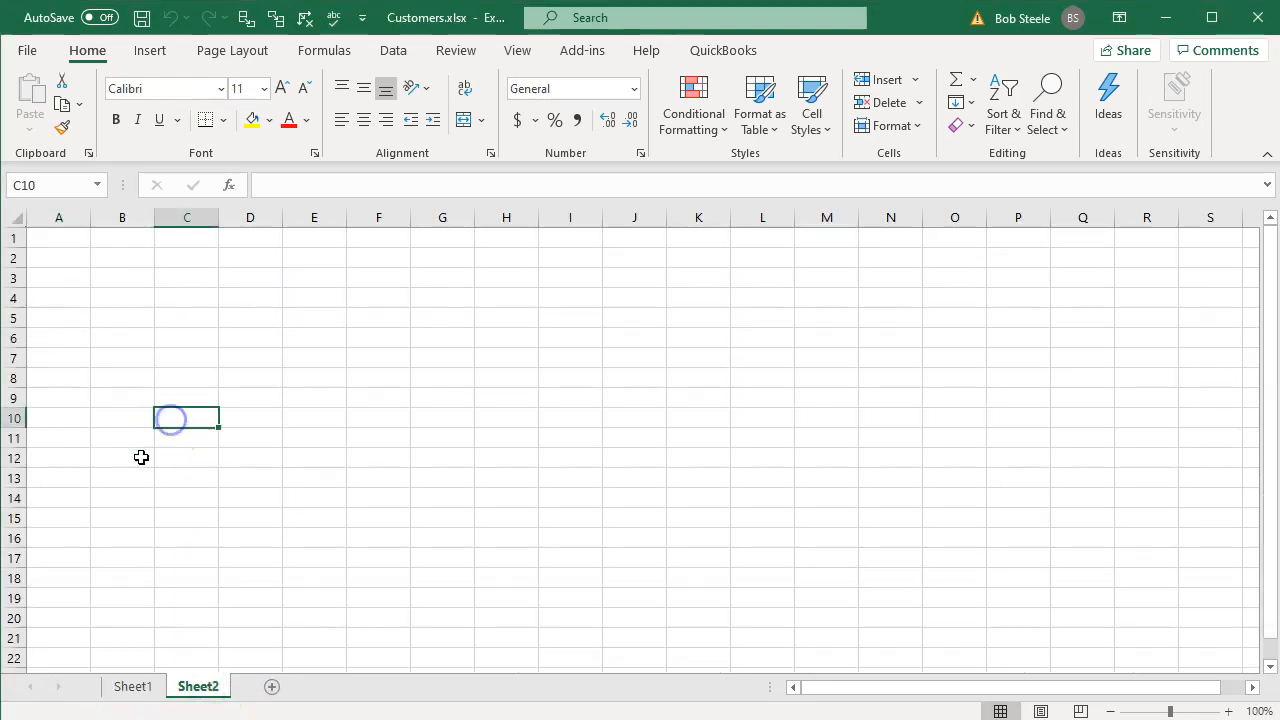
click(1229, 711)
click(1229, 711)
click(1229, 711)
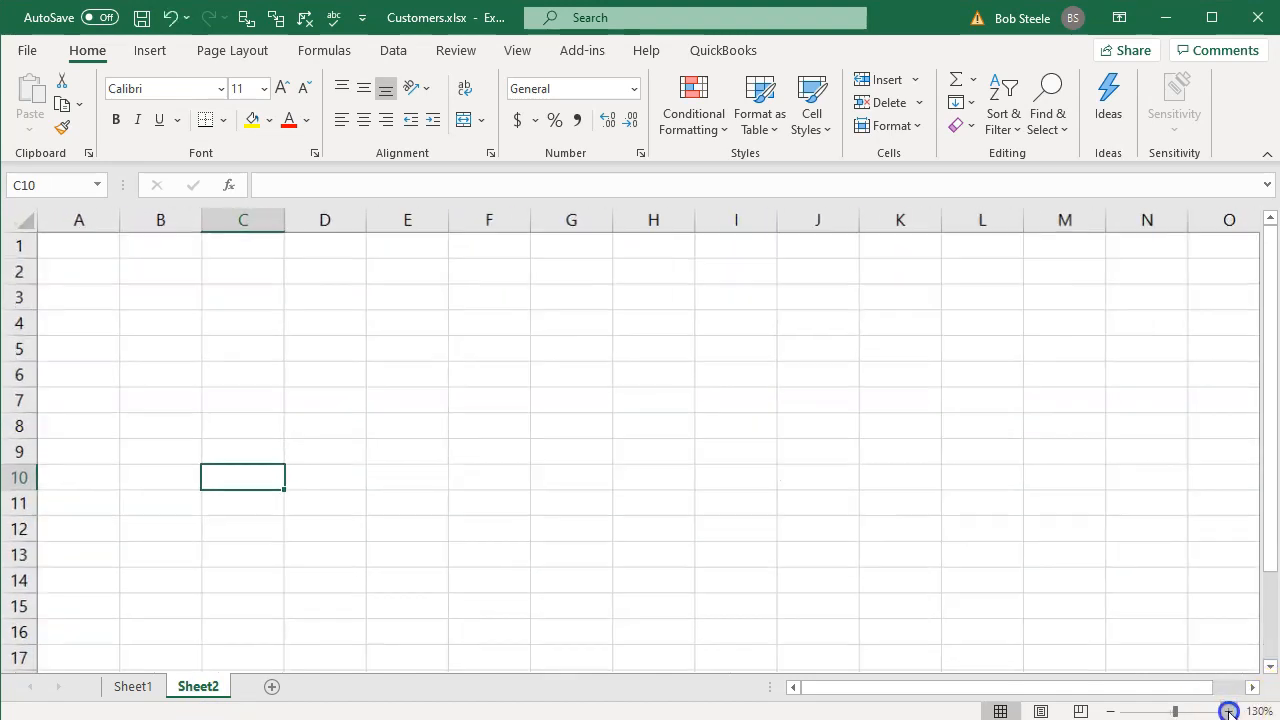
click(1229, 711)
click(1229, 711)
click(1229, 711)
click(1229, 711)
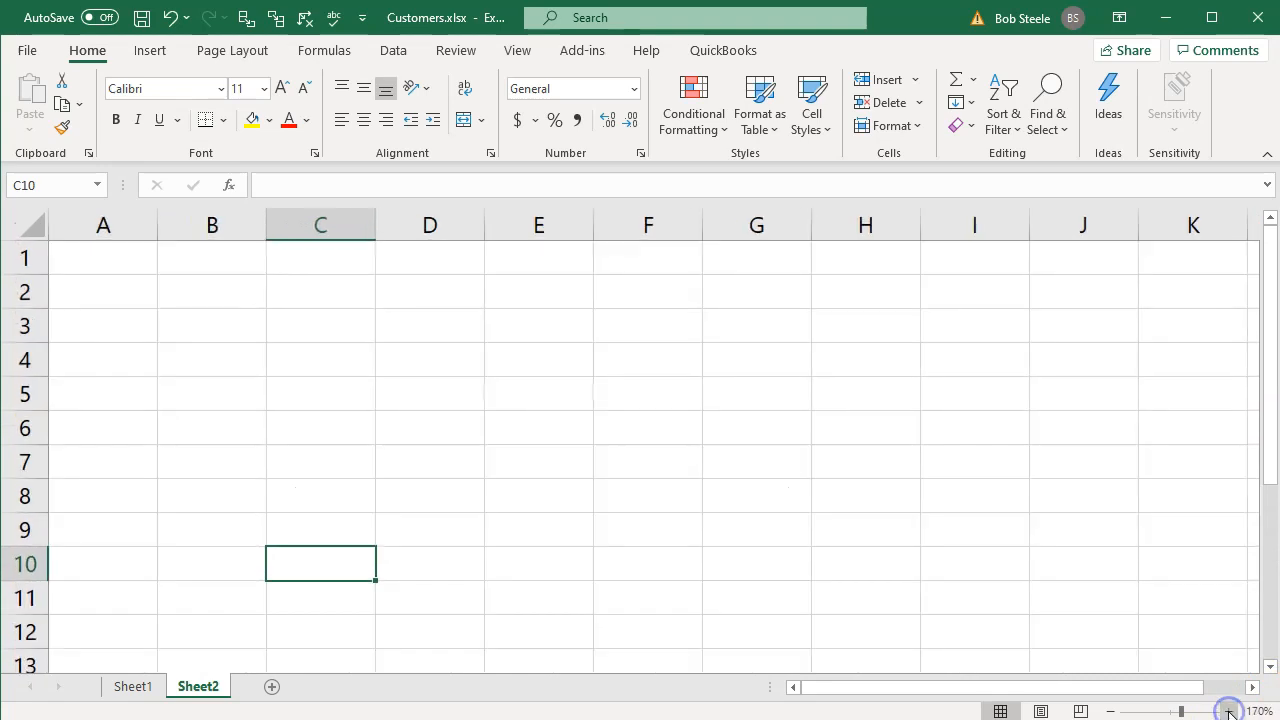
- Enter the headings Name, Company, Customer Balance and Opening Balance as of date in cells A1 to D1 of Sheet2
click(130, 268)
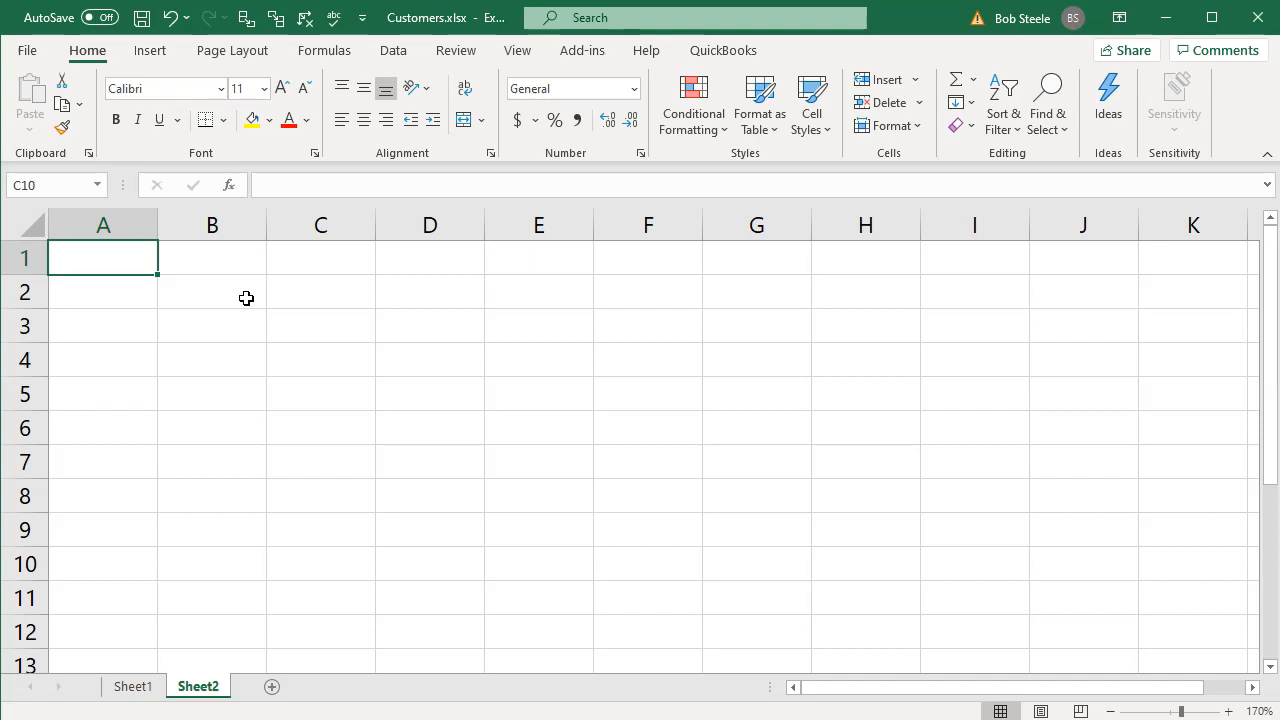
text(Name)
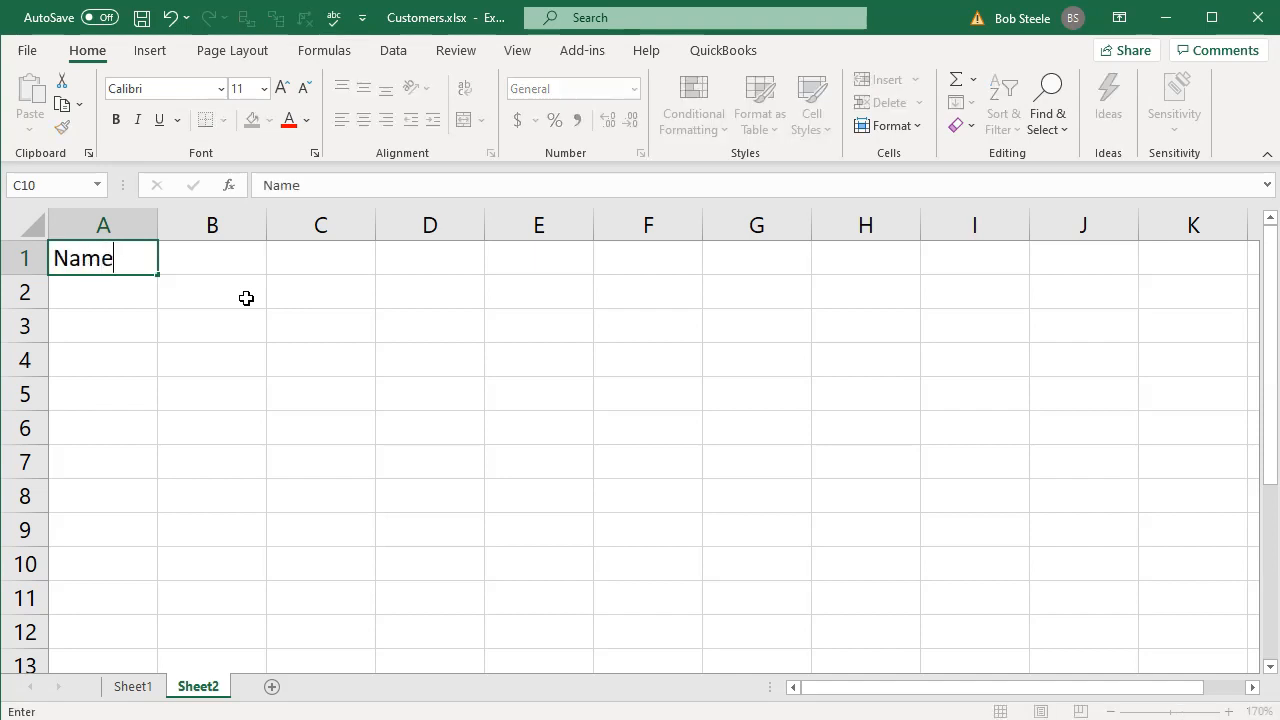
key(Tab)
text(Company)
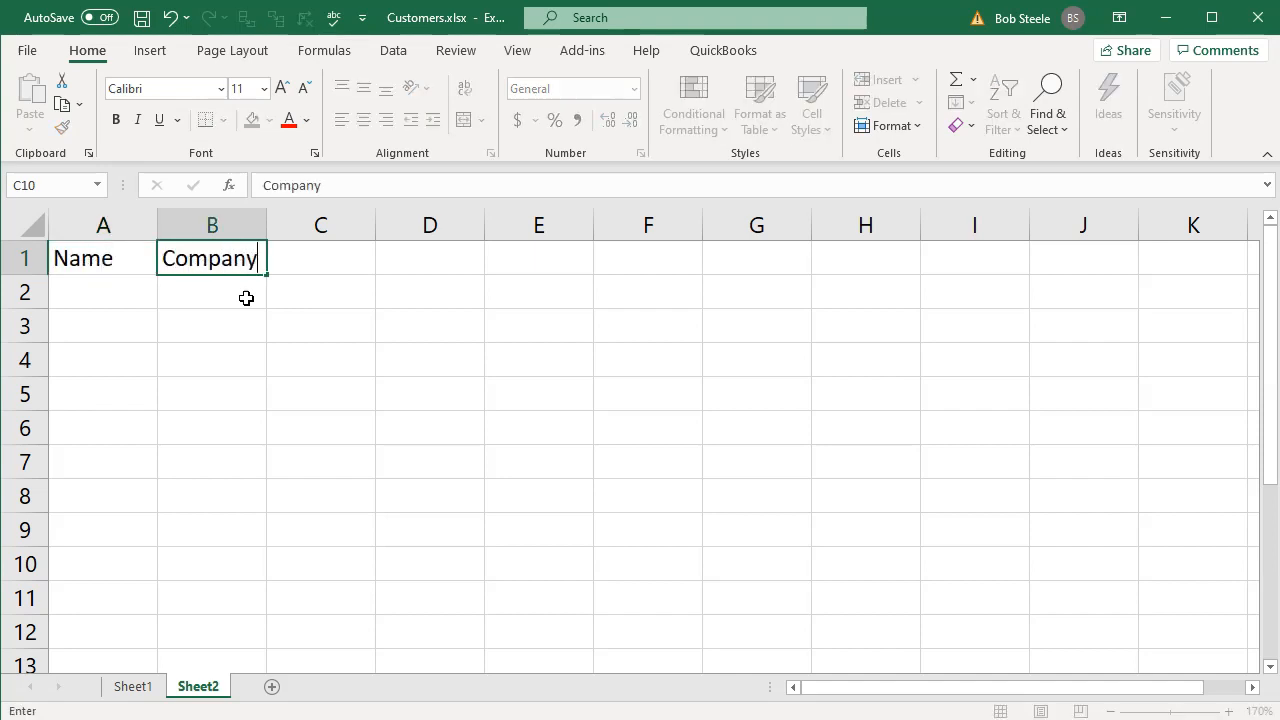
key(Tab)
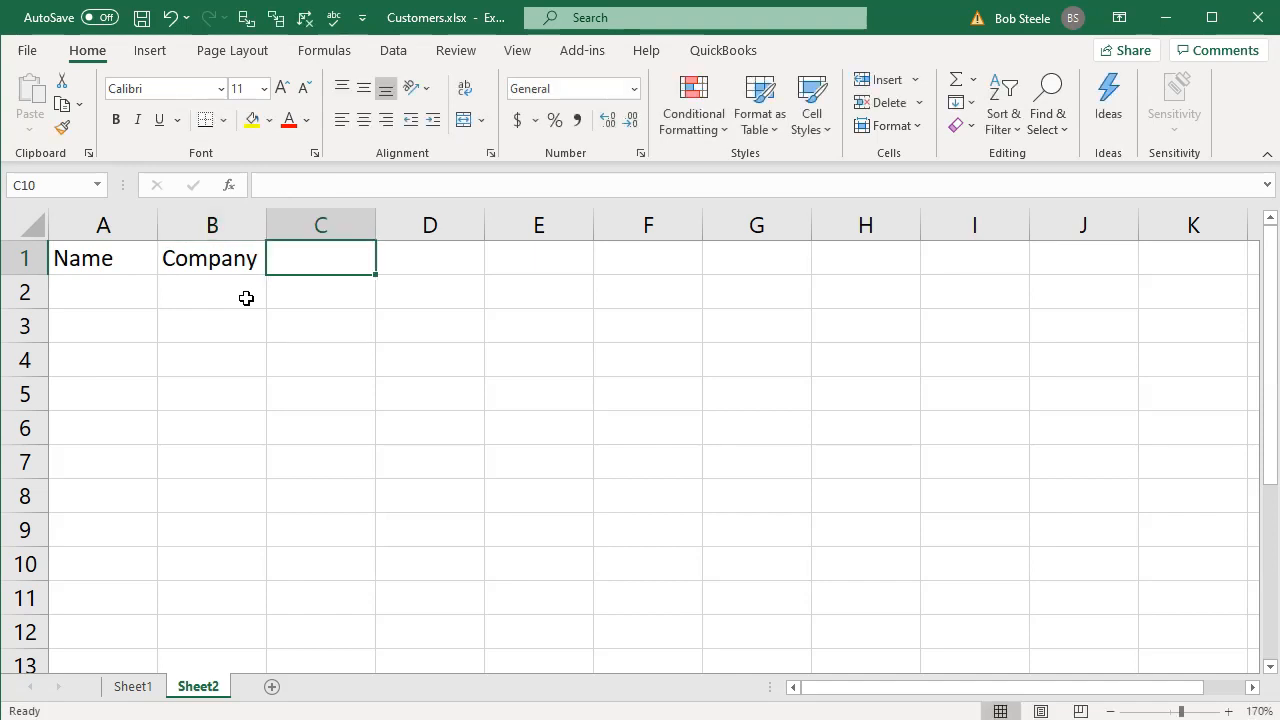
text(Customer Balance)
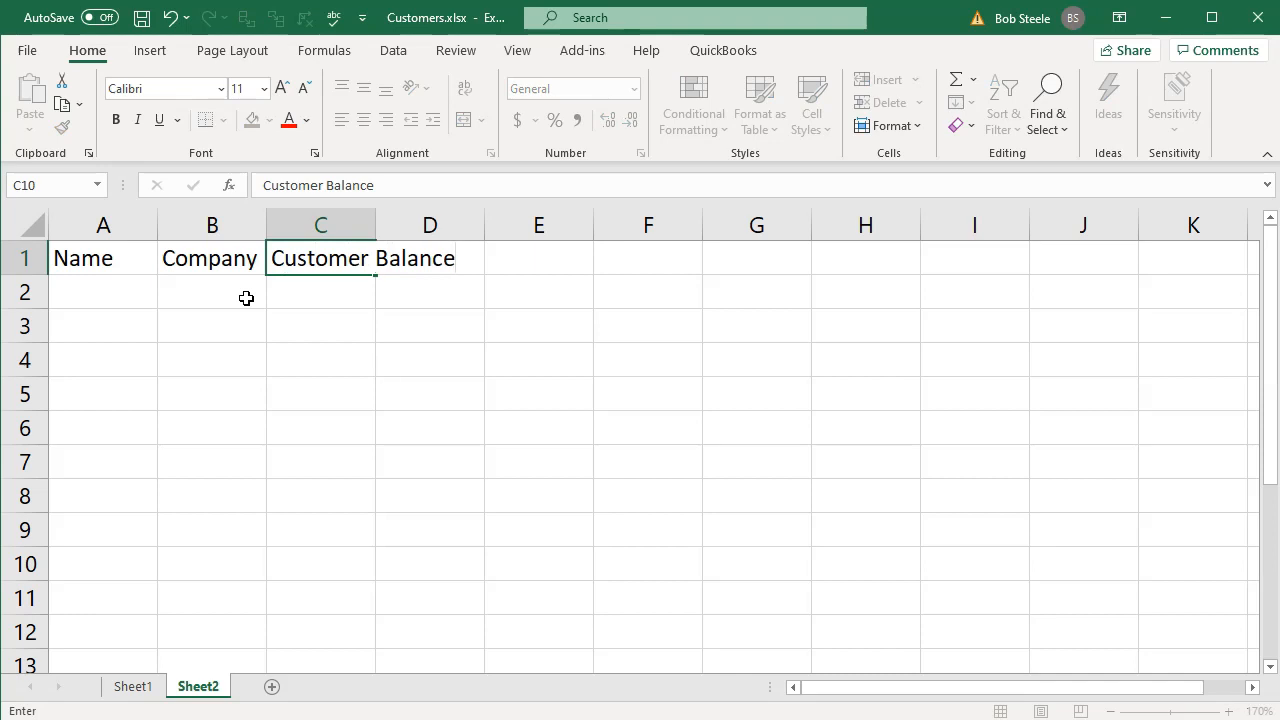
key(Tab)
text(O)
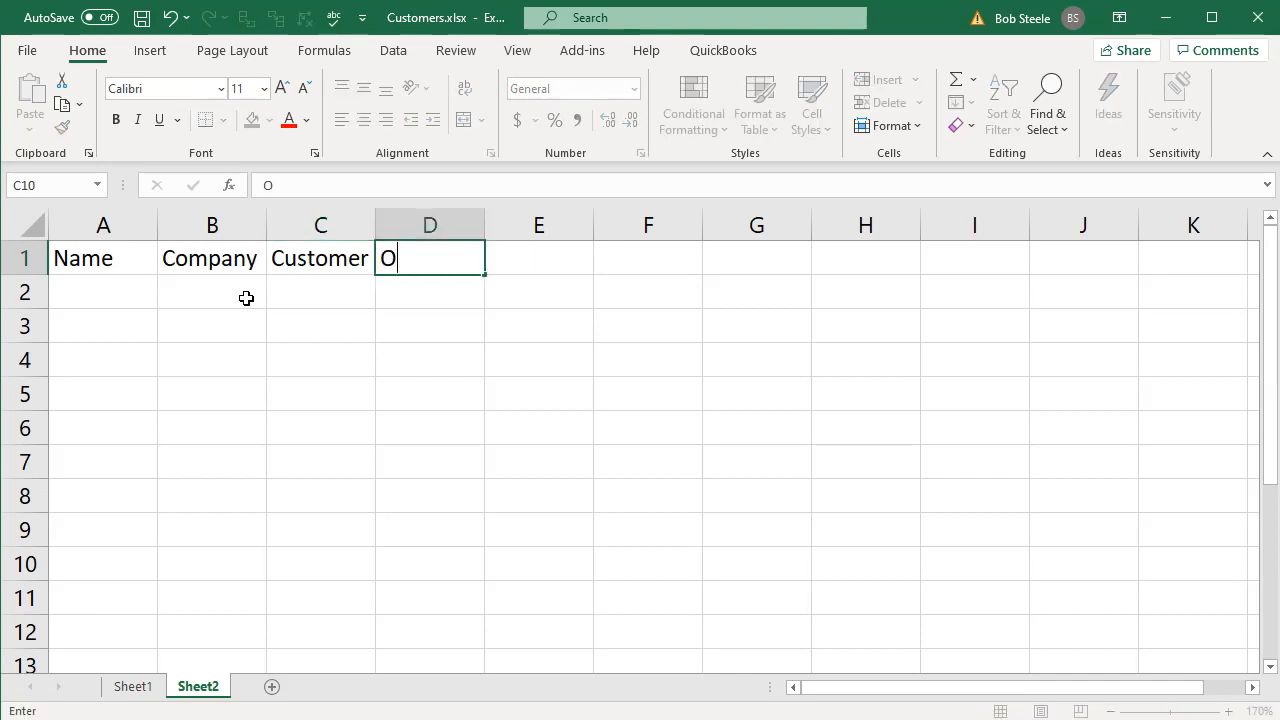
text(pening Balance)
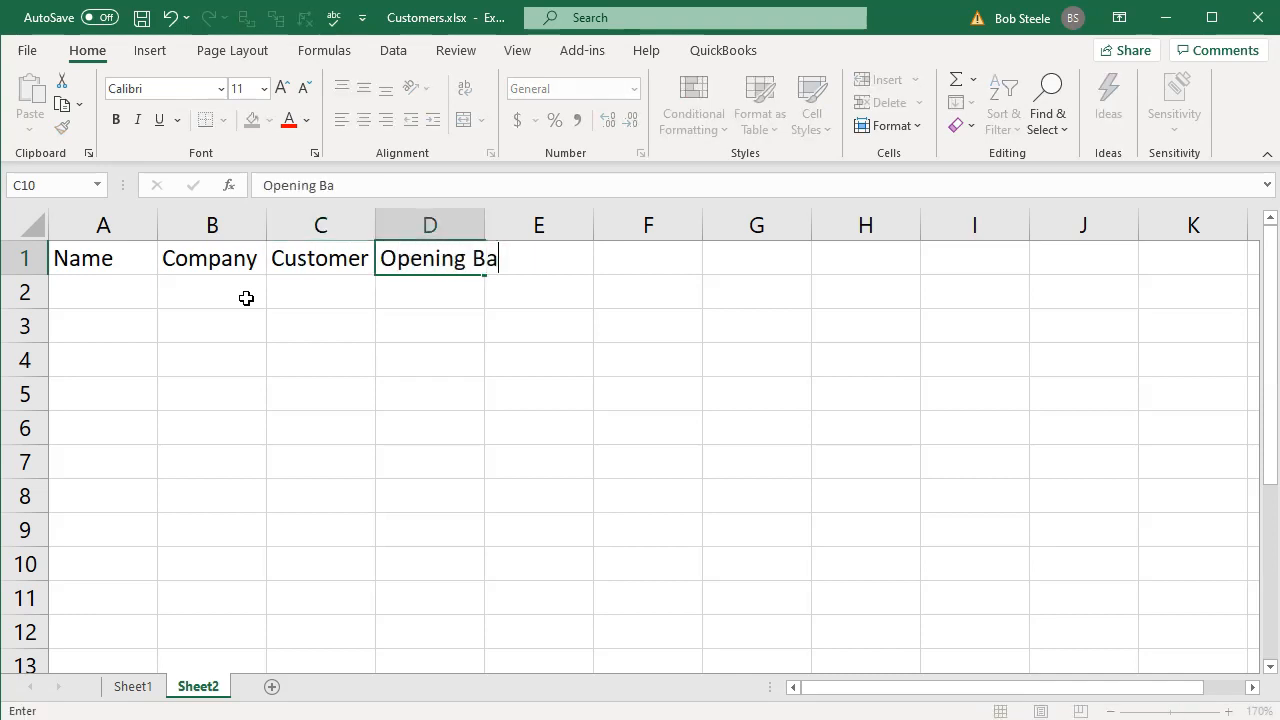
text(of )
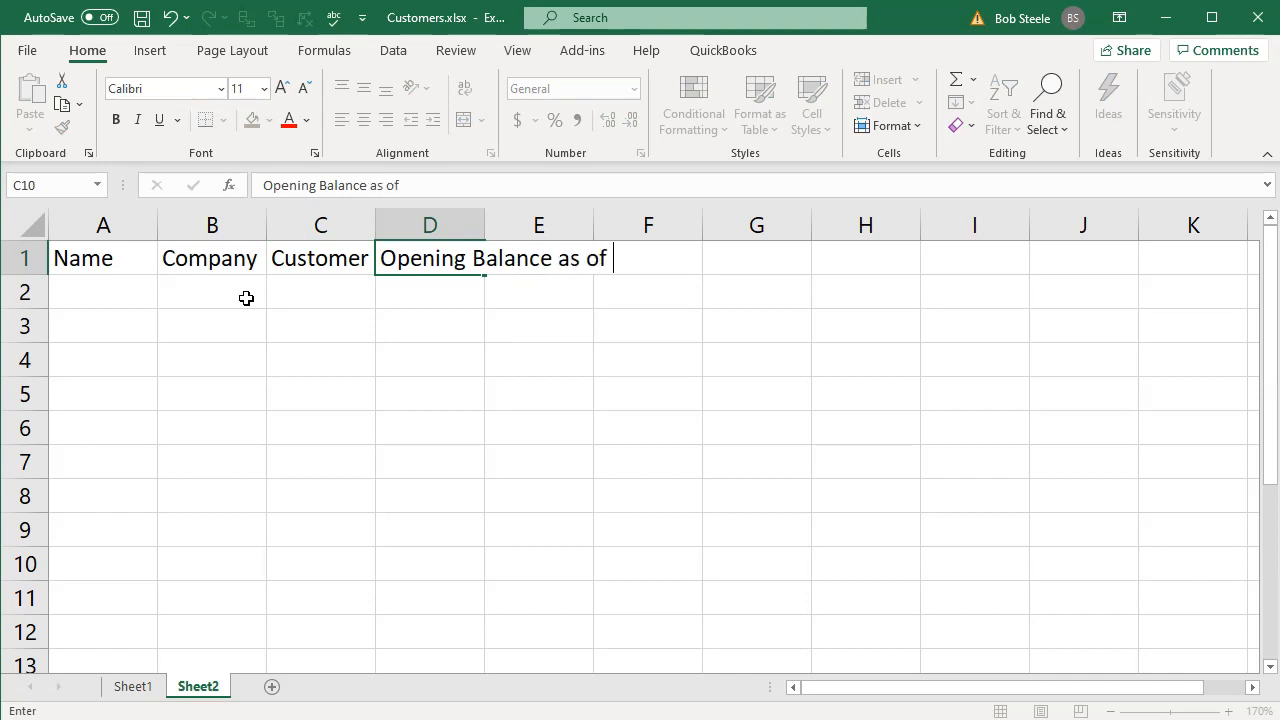
text(date)
key(Return)
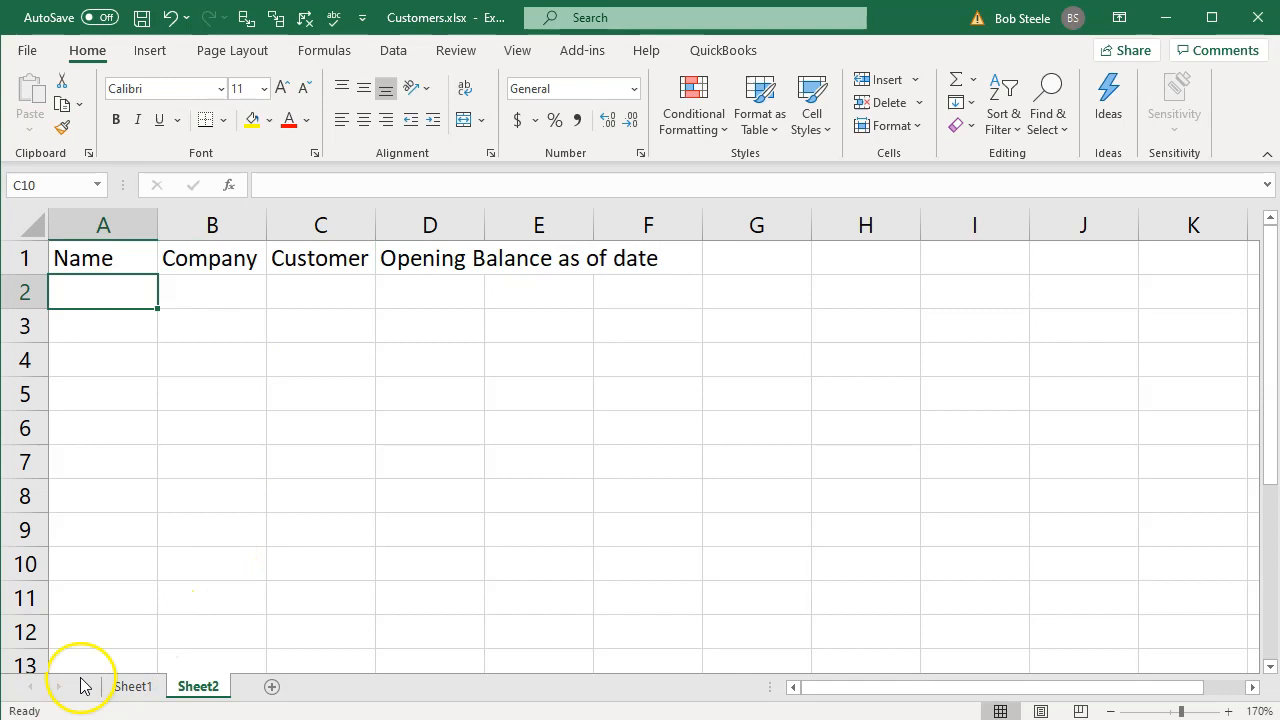
- Run a spell check on the headings of Sheet2 and close it when done
click(338, 16)
click(607, 405)
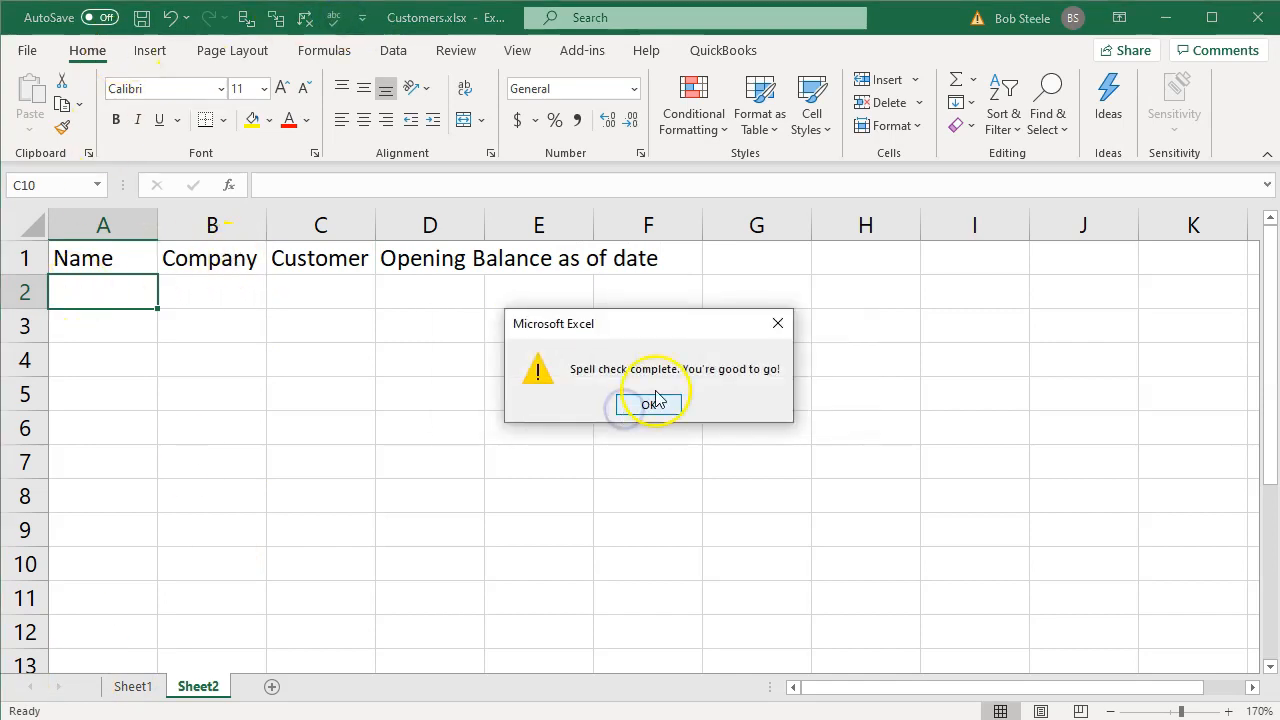
click(650, 405)
click(334, 377)
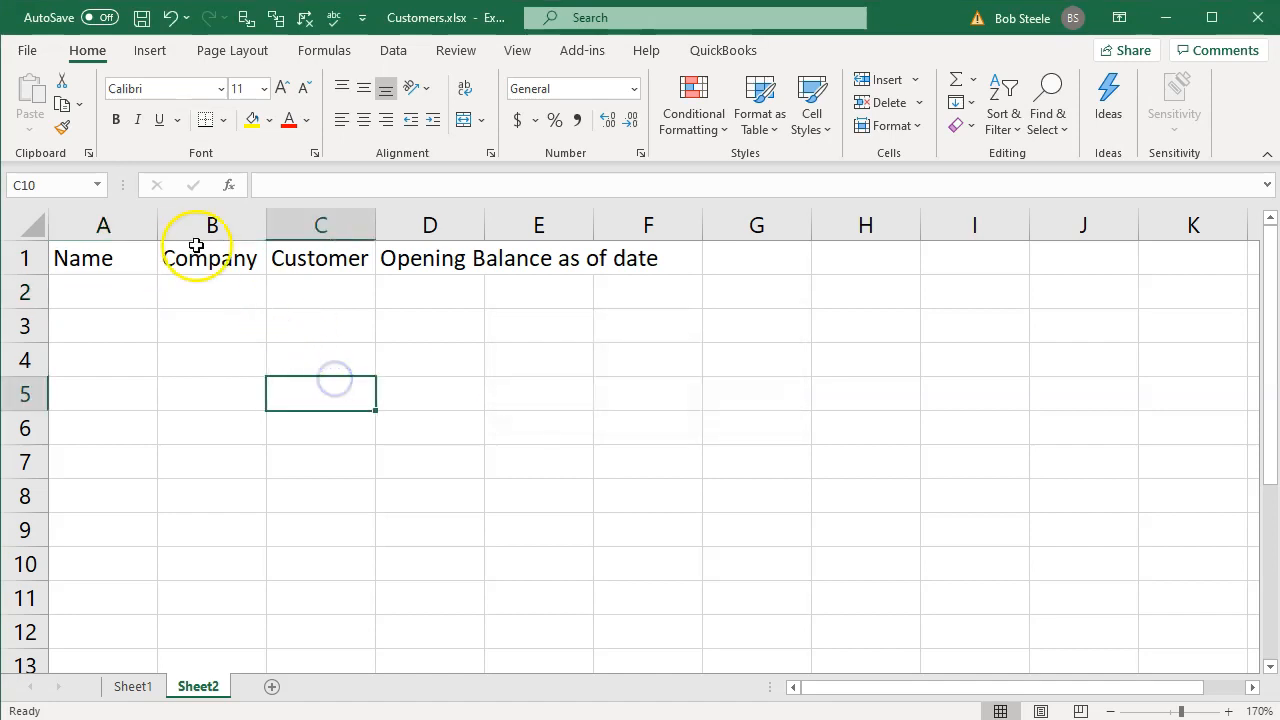
- Autofit the widths of columns A to E on Sheet2 to the heading text
drag(120, 226, 583, 286)
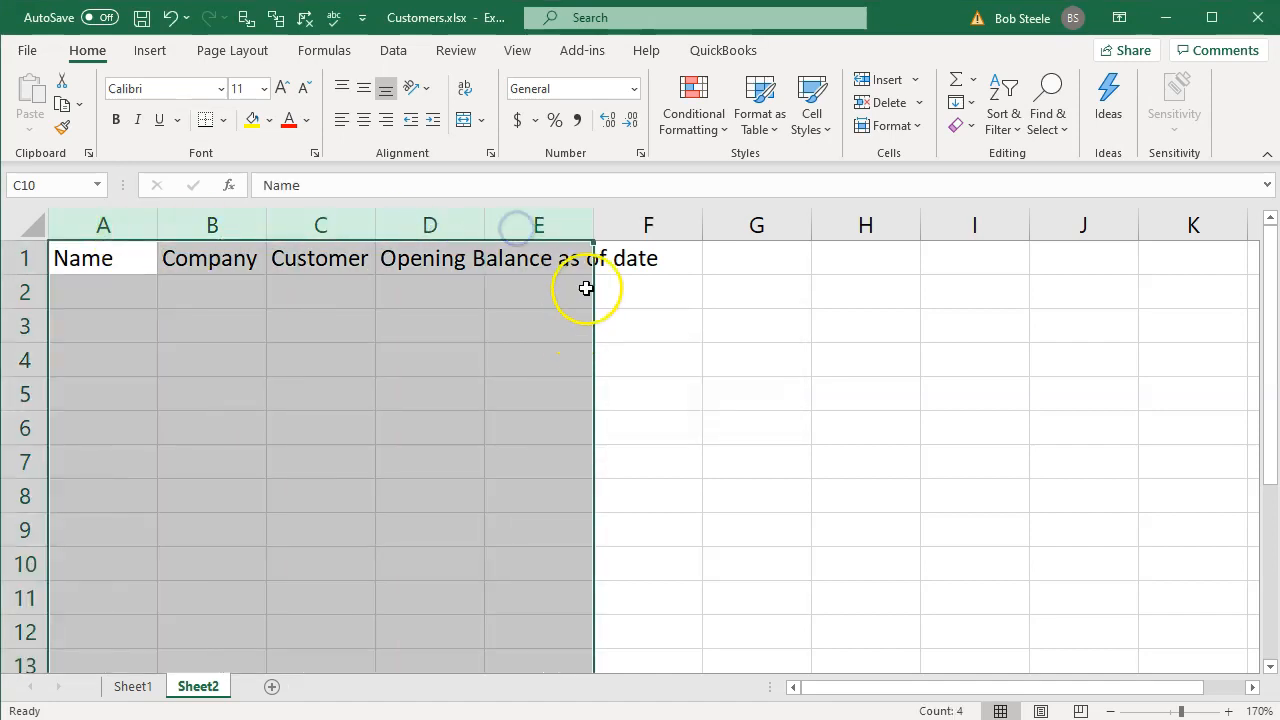
double_click(597, 225)
click(537, 363)
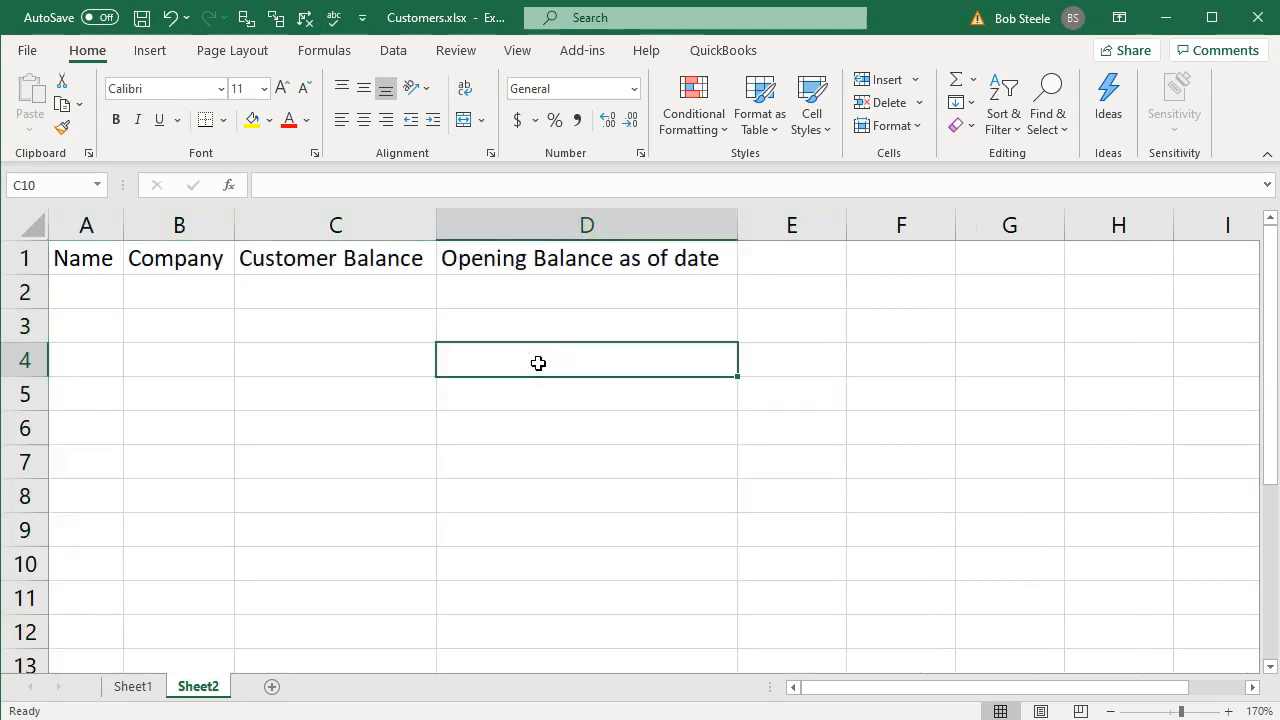
- Make the headings in A1:D1 bold and center them
drag(95, 258, 497, 258)
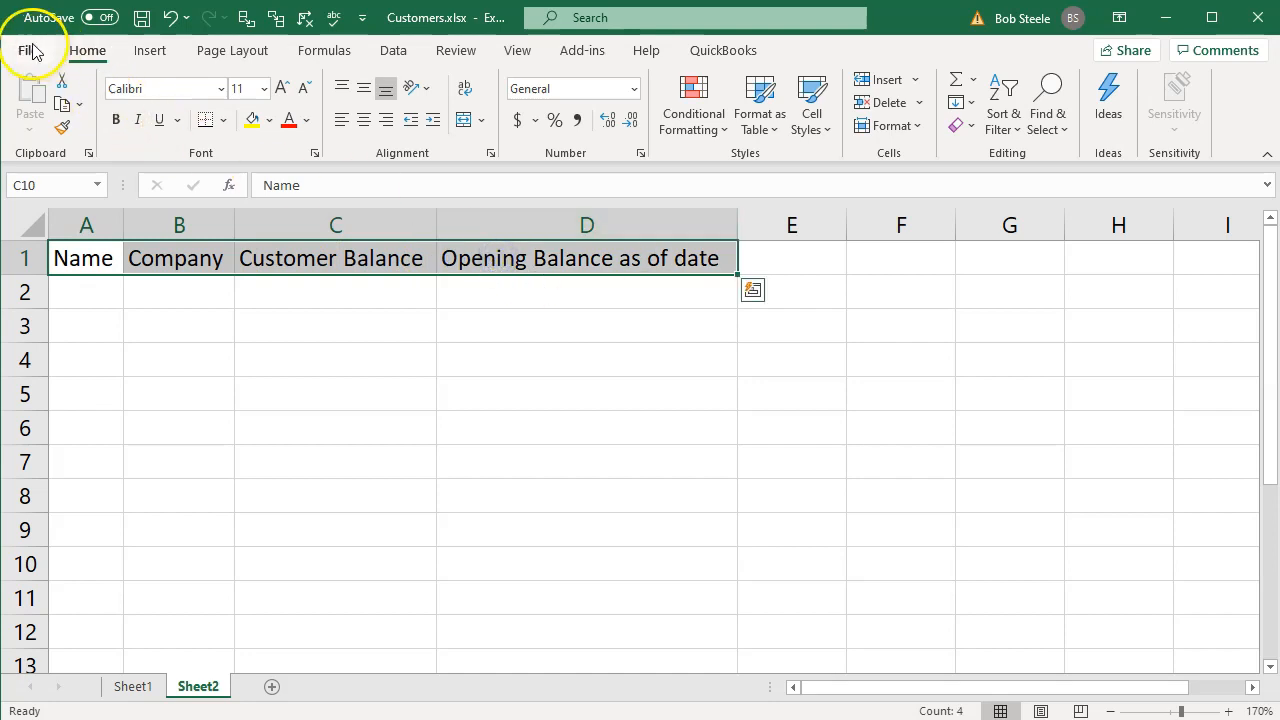
click(97, 51)
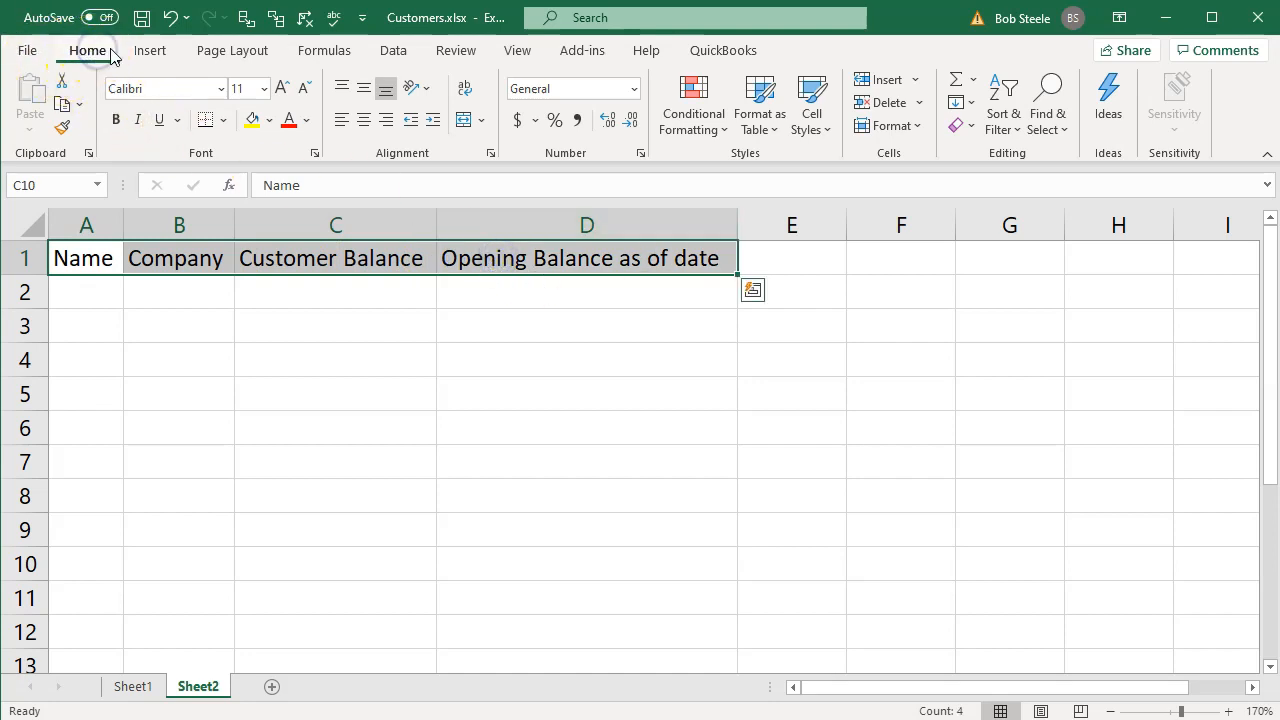
click(117, 120)
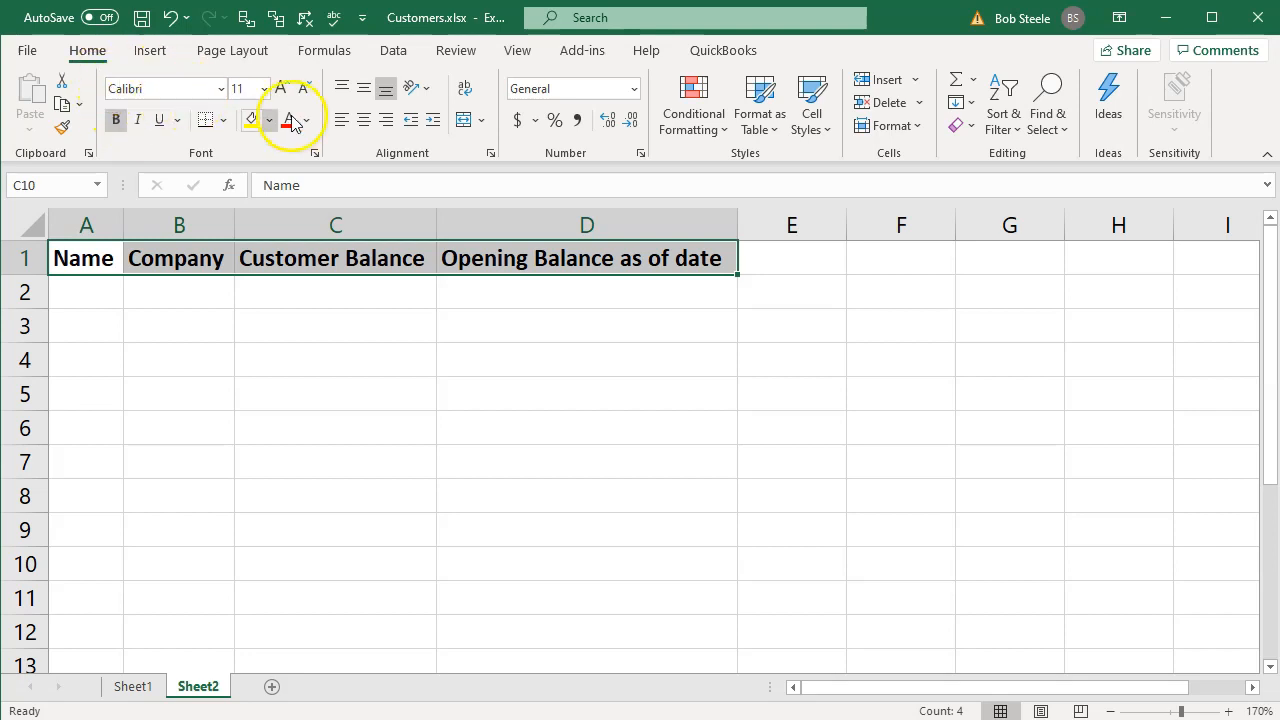
click(363, 119)
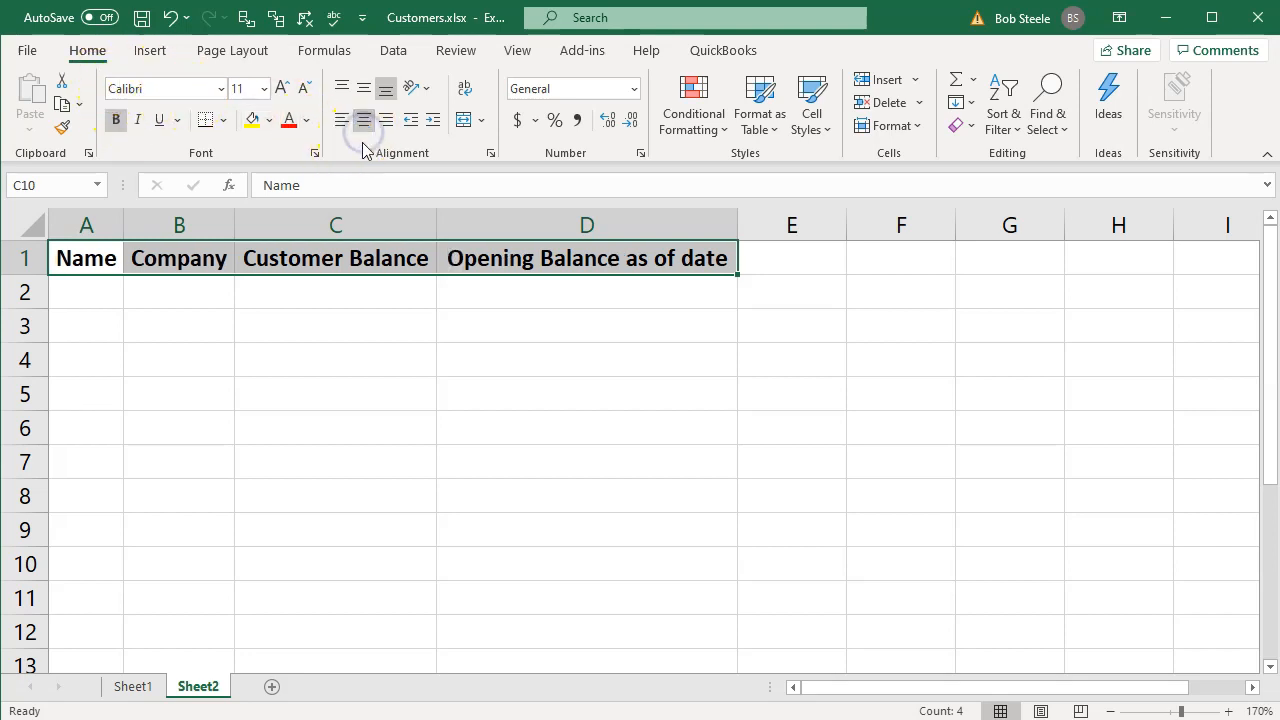
click(238, 355)
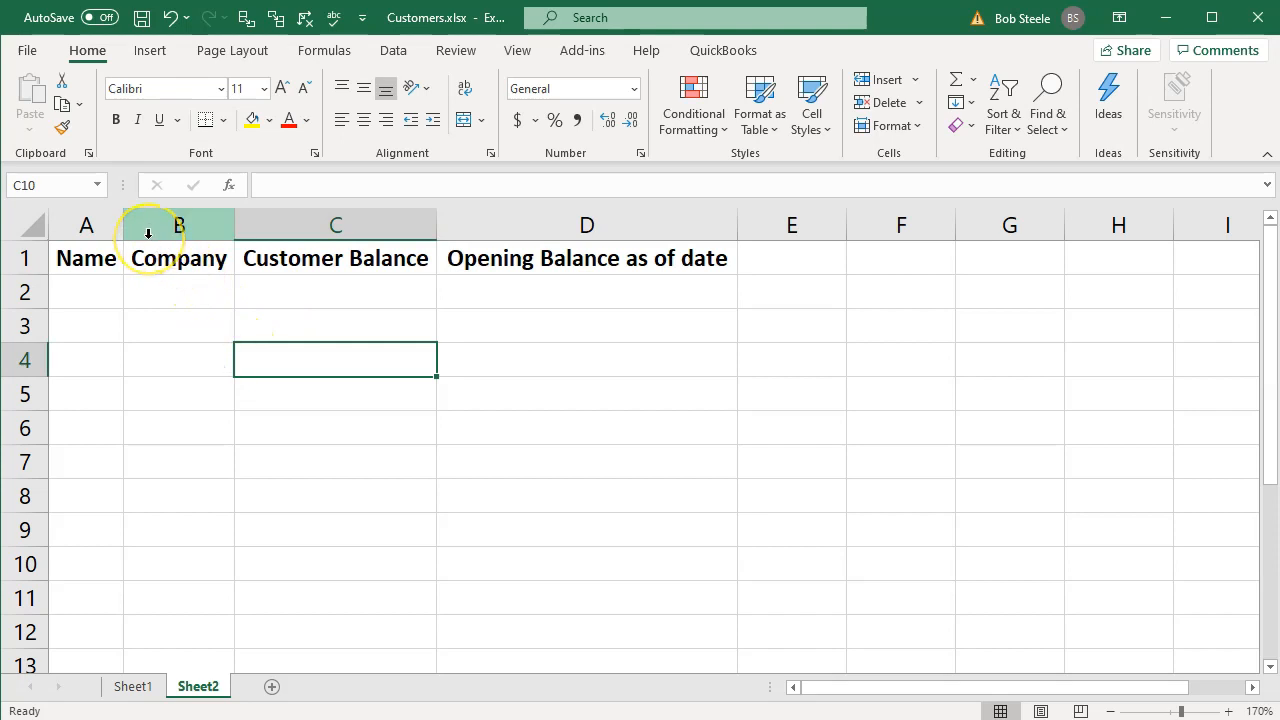
- Widen columns A and B on Sheet2 equally to make room for customer names
click(101, 229)
drag(101, 229, 229, 223)
click(223, 455)
- Copy the Anderson Guitars name and company from A2:B2 of Sheet1 into A2:B2 of Sheet2
click(136, 689)
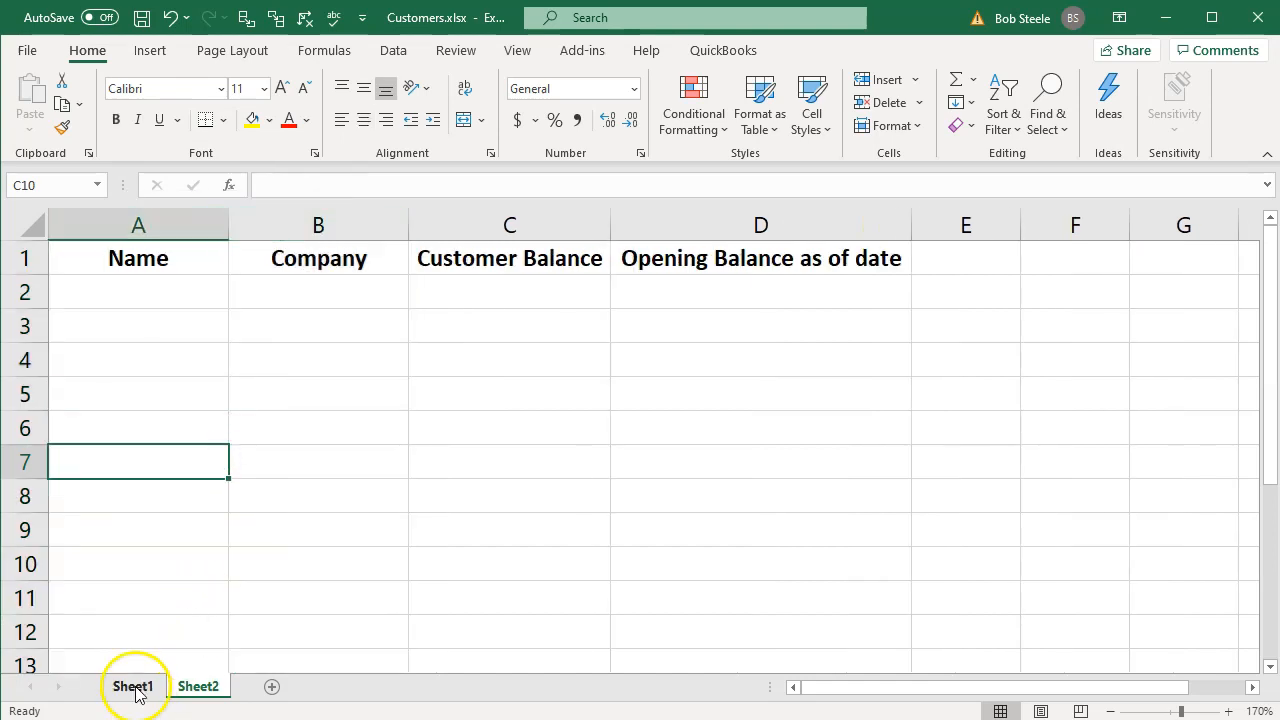
click(207, 485)
drag(225, 293, 342, 300)
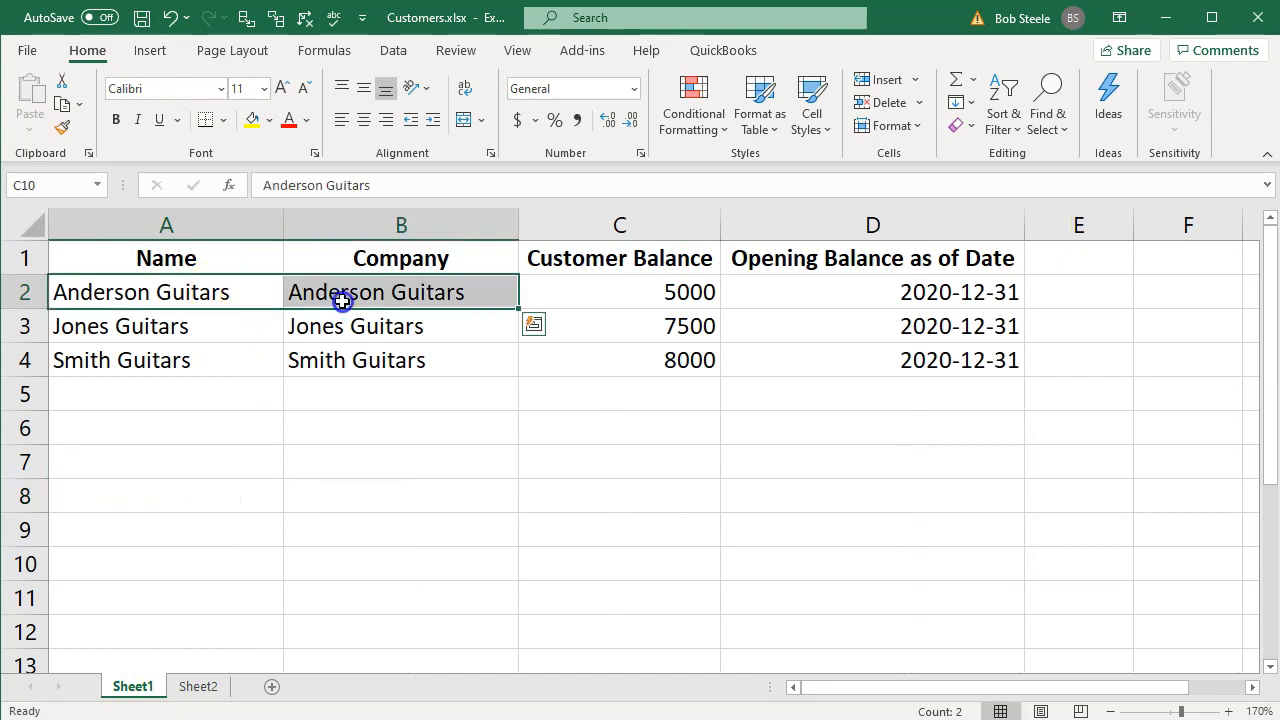
key(ctrl+c)
click(198, 686)
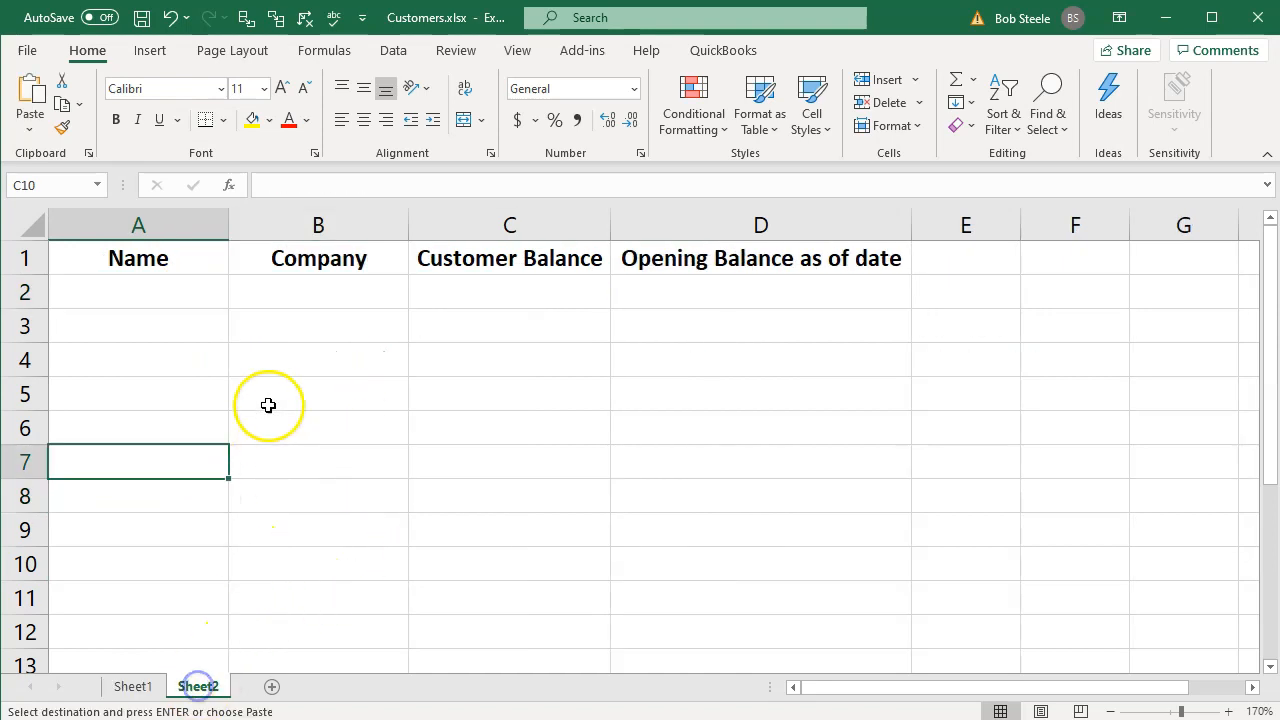
click(174, 289)
key(ctrl+v)
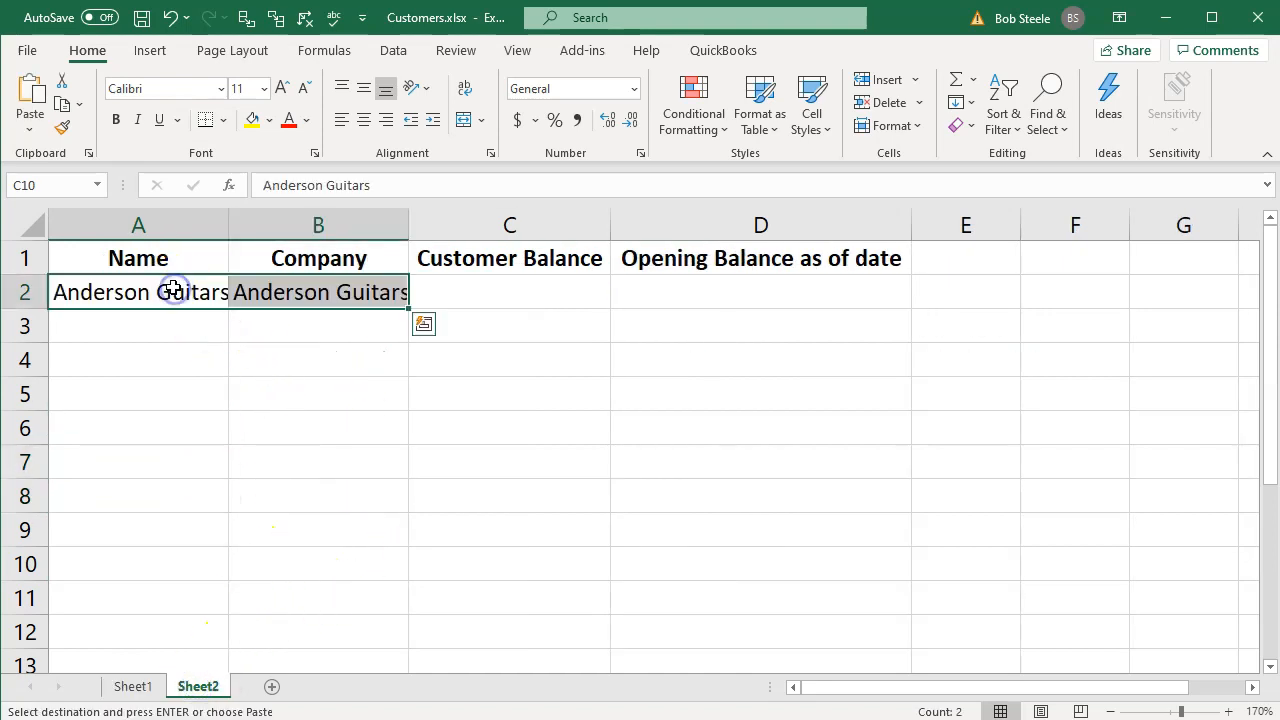
- Widen columns A and B on Sheet2 further so the Anderson Guitars entries fit fully
click(388, 260)
drag(206, 230, 253, 229)
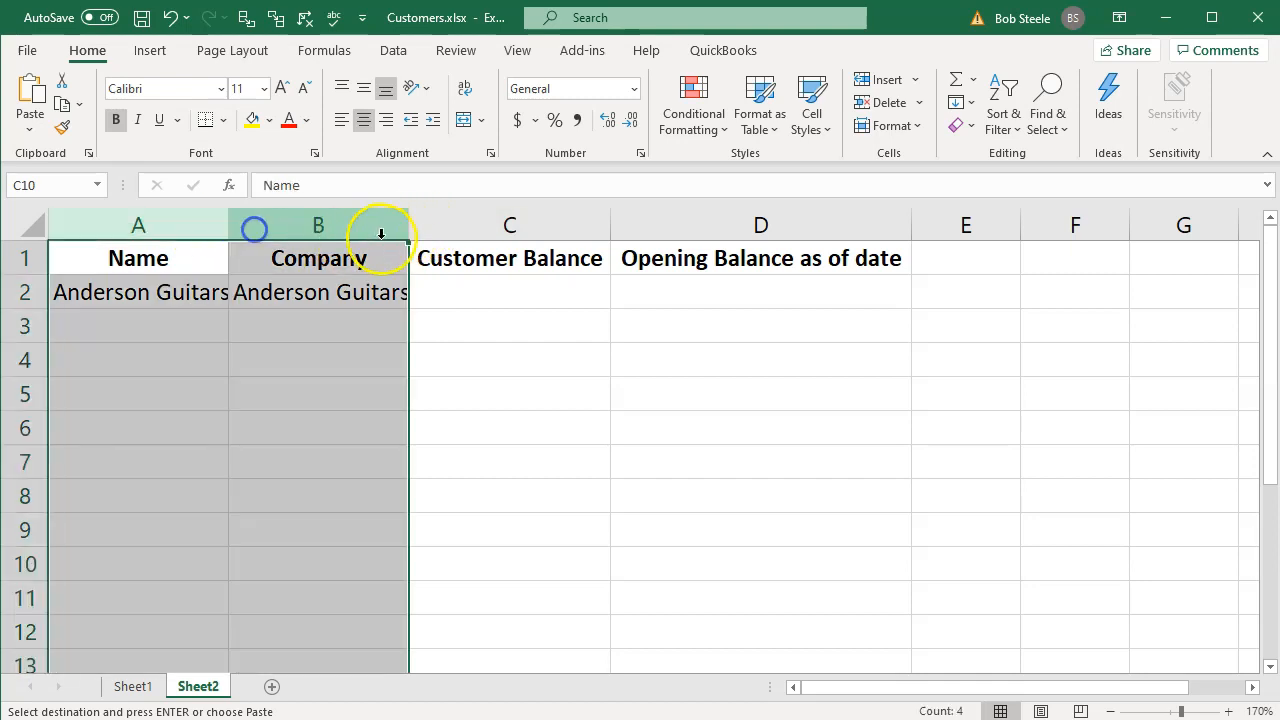
drag(408, 231, 484, 232)
- Copy the Anderson Guitars balance of 5000 from Sheet1 into cell C2 of Sheet2
click(515, 291)
click(131, 686)
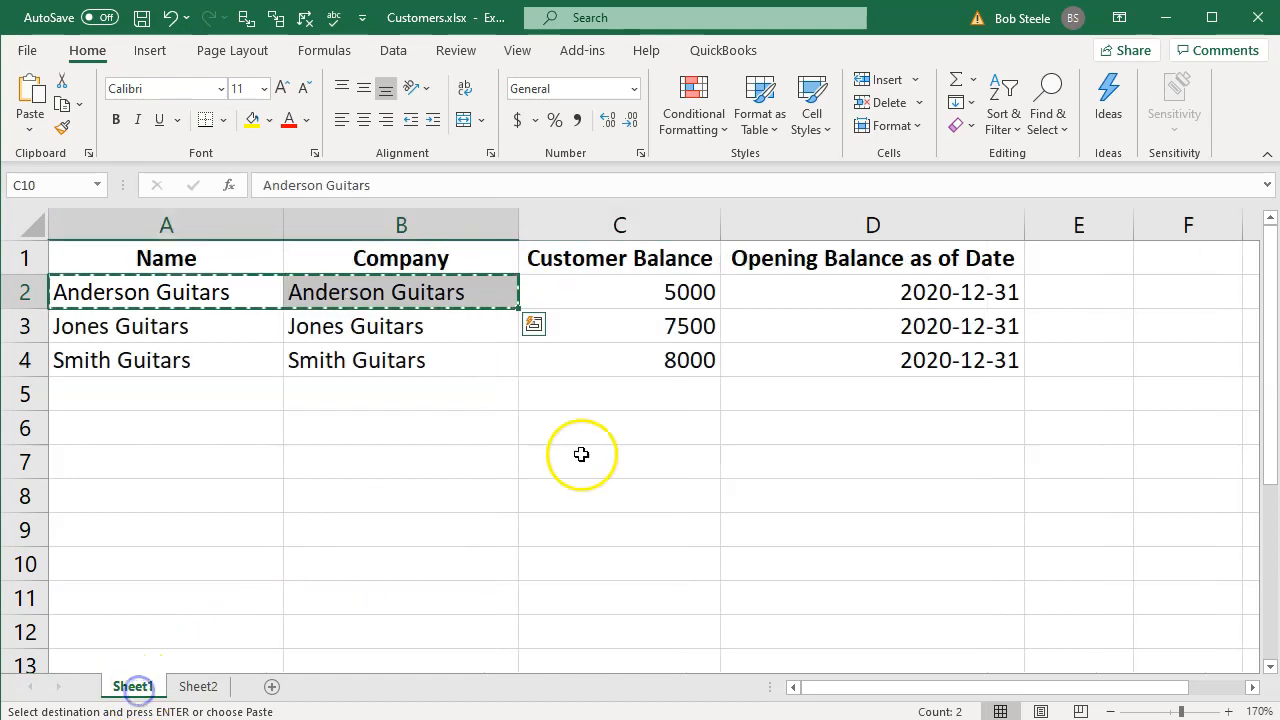
click(643, 290)
drag(643, 290, 645, 360)
key(ctrl+c)
click(198, 686)
click(603, 311)
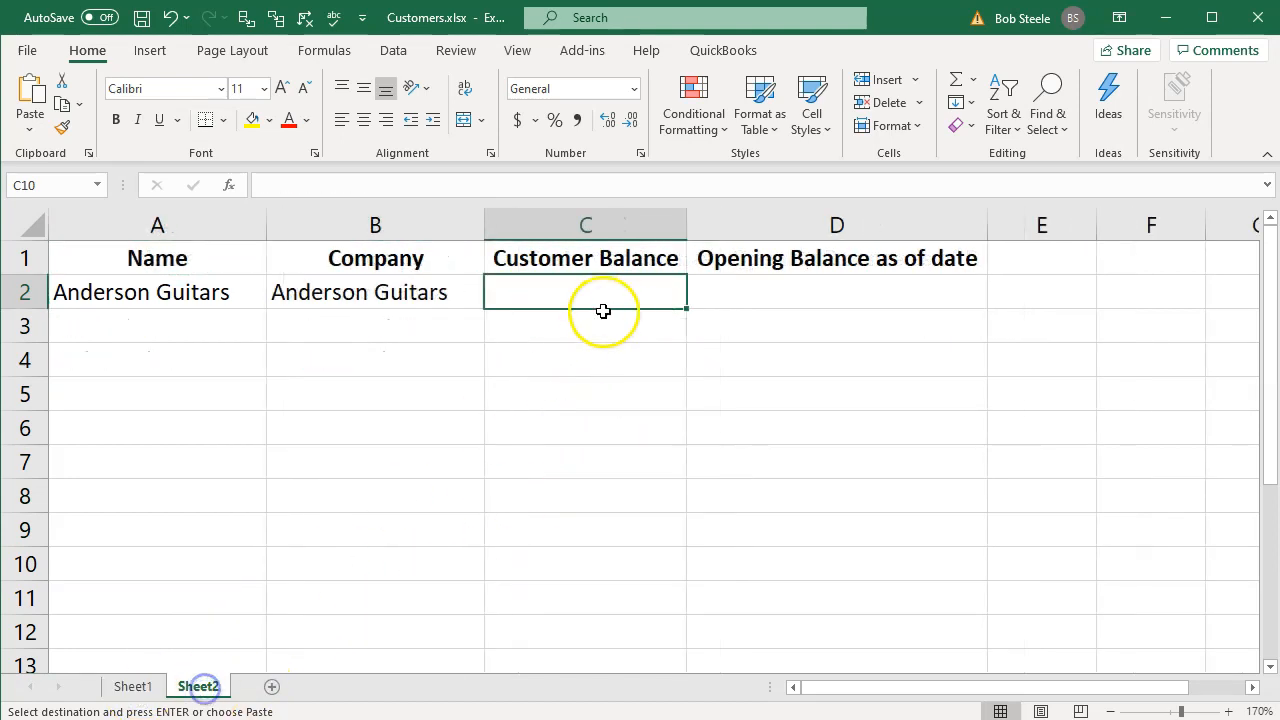
key(ctrl+v)
- Enter 12/31/2019 as the opening balance date for Anderson Guitars in D2
click(817, 298)
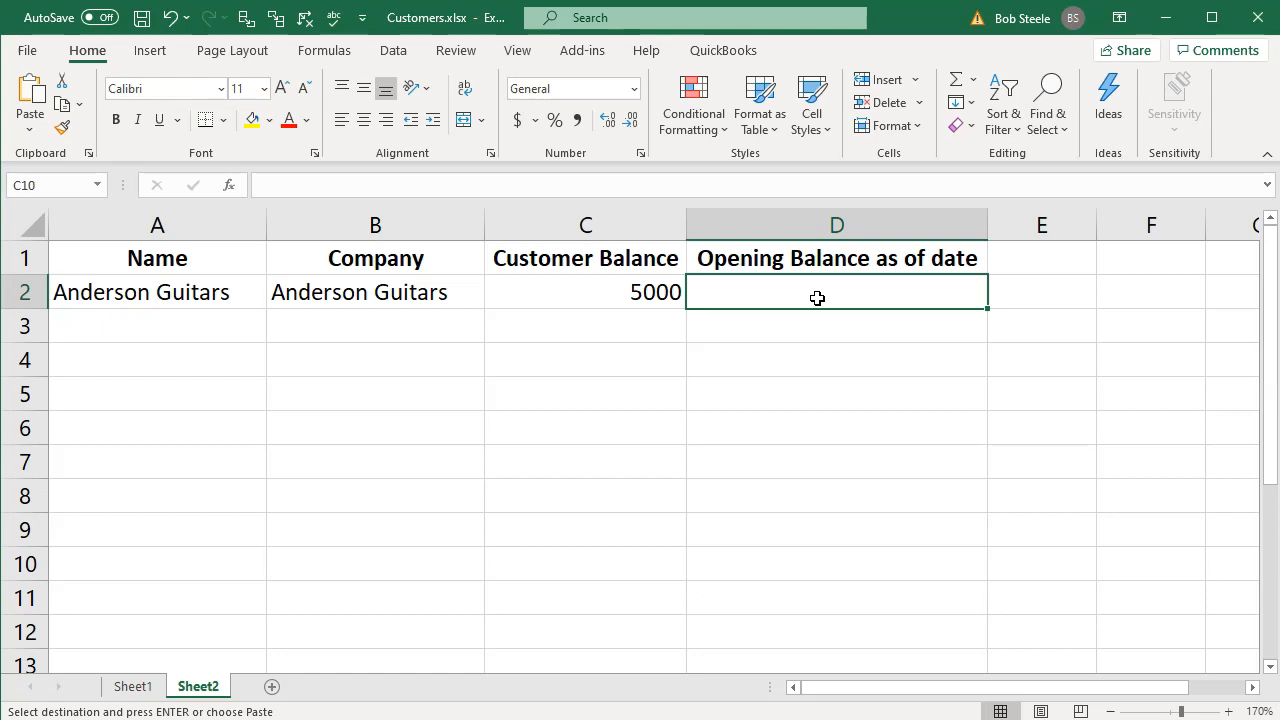
text(12)
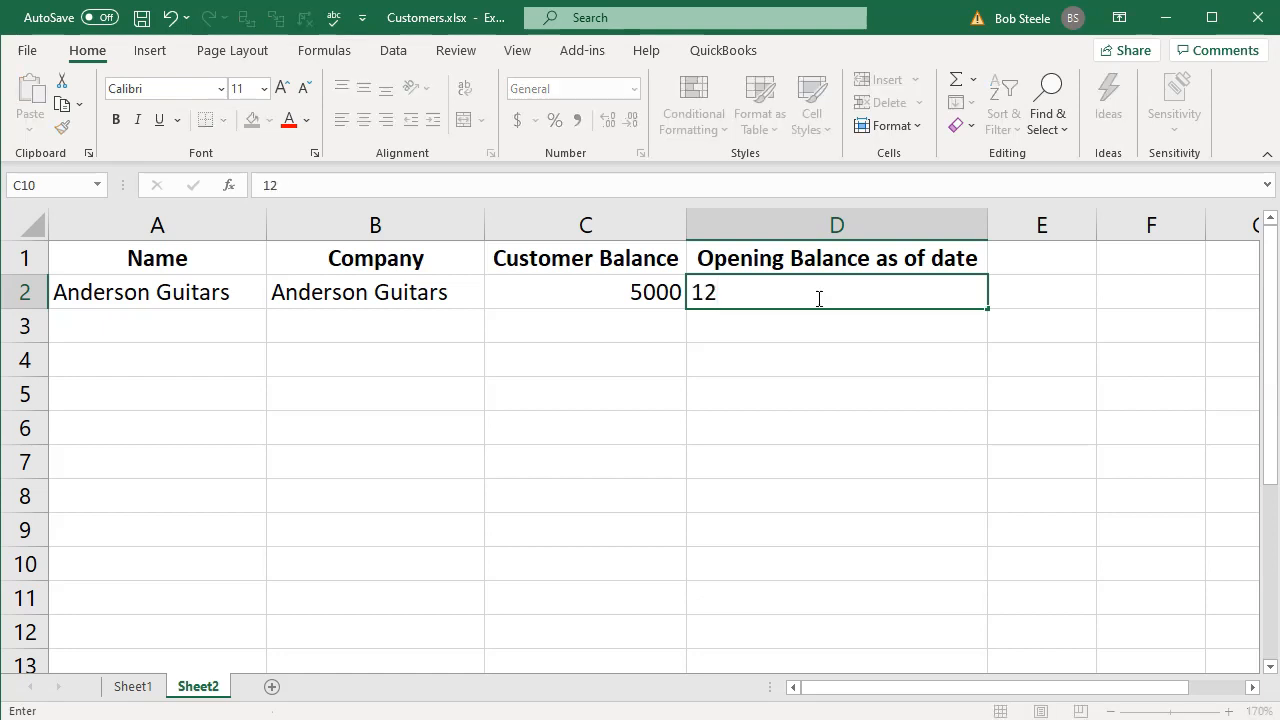
text(/31/20)
text(19)
key(Return)
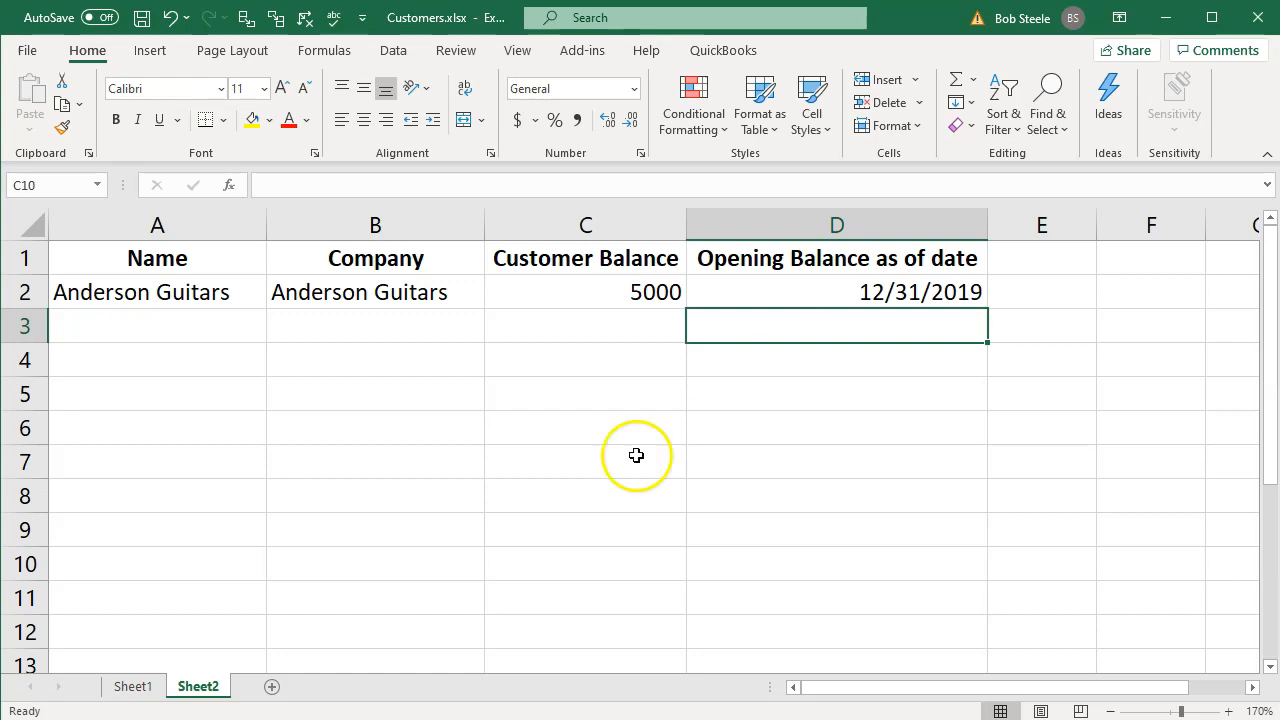
- Copy the Jones Guitars row, A3:D3, from Sheet1 into A3:D3 of Sheet2
click(133, 686)
drag(170, 330, 878, 331)
key(ctrl+c)
click(212, 685)
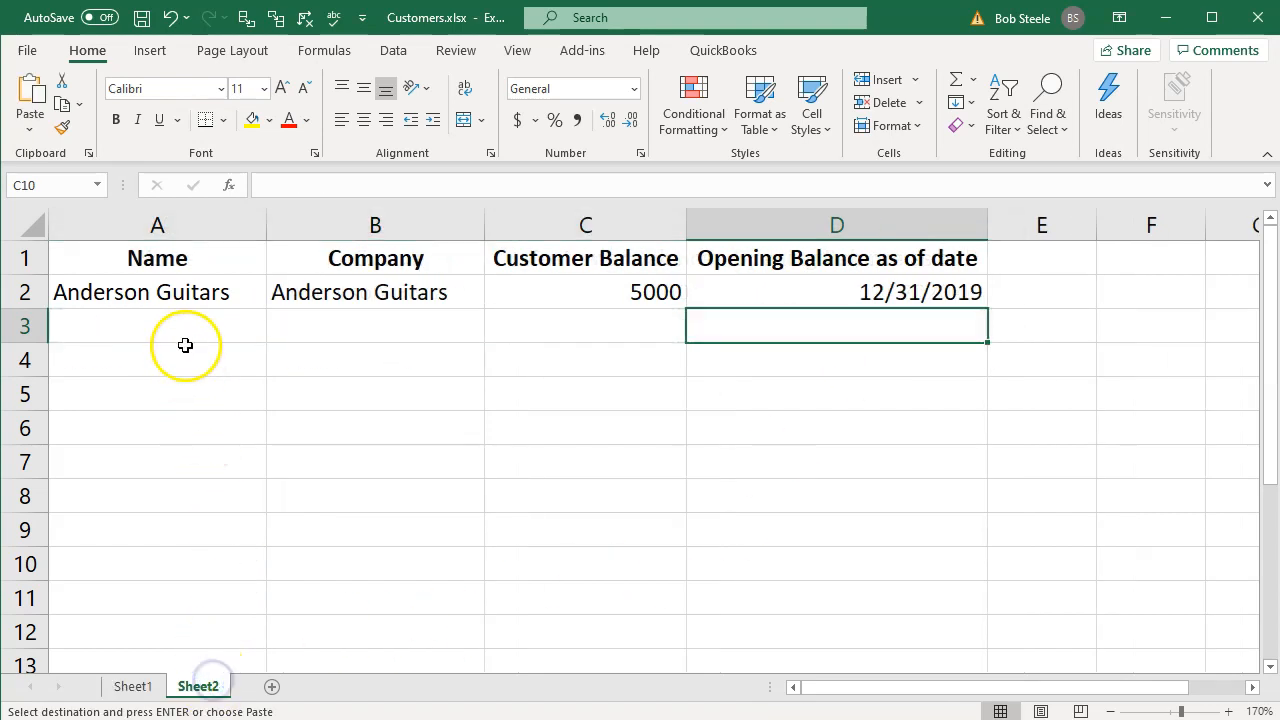
click(183, 352)
click(183, 324)
key(ctrl+v)
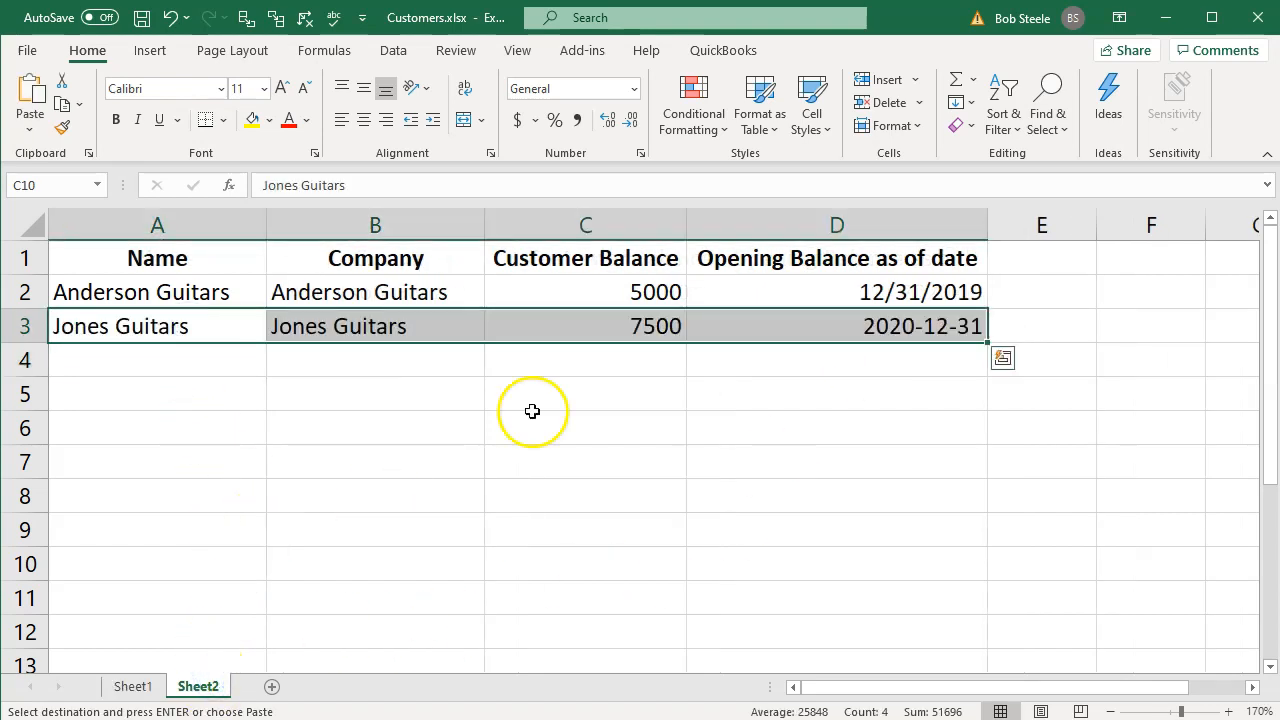
- Copy the date format of D2 onto the Jones Guitars opening balance date in D3 with Format Painter
click(652, 336)
click(782, 340)
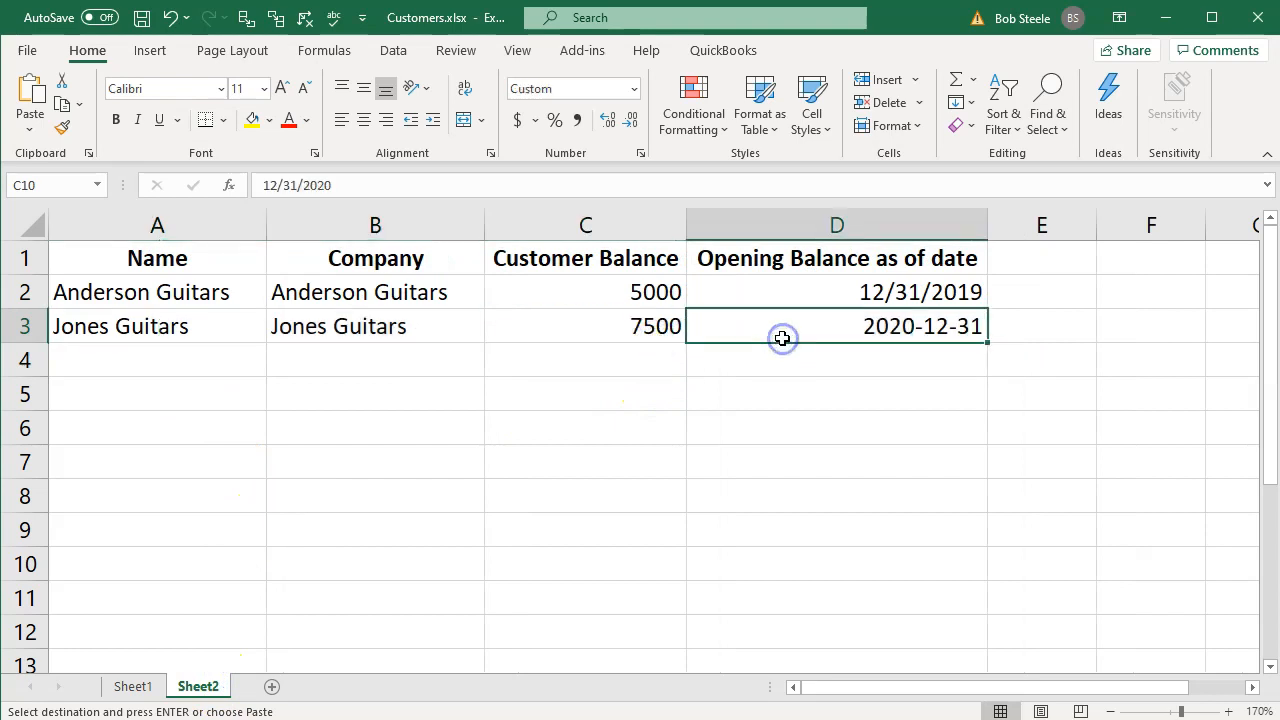
click(800, 300)
click(68, 128)
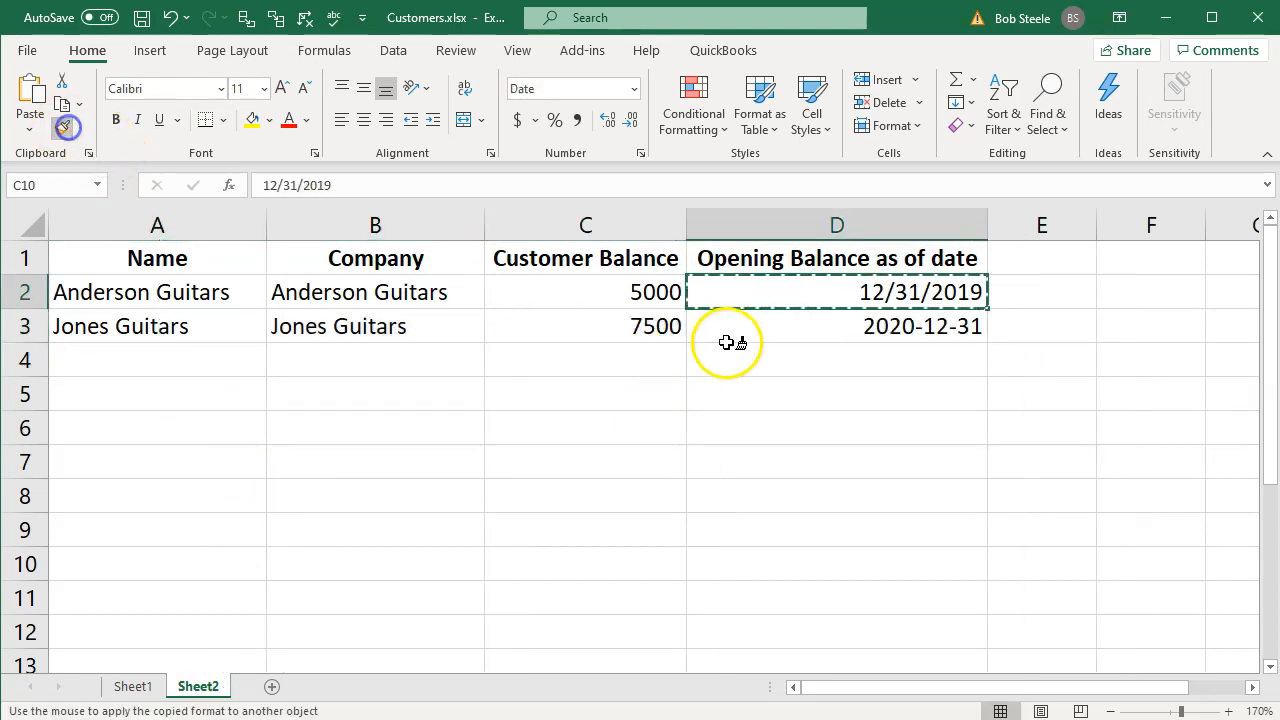
click(771, 326)
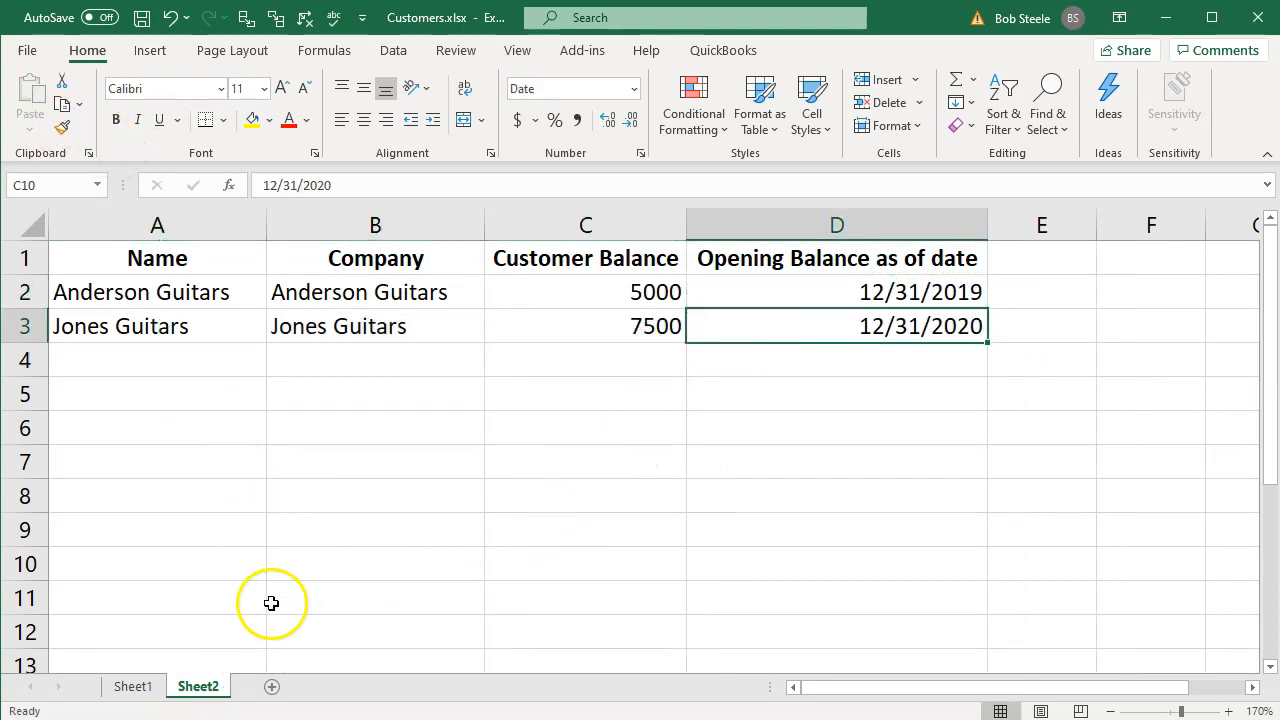
- Copy the Smith Guitars row, A4:D4, from Sheet1 into A4:D4 of Sheet2
click(132, 686)
drag(200, 360, 877, 374)
key(ctrl+c)
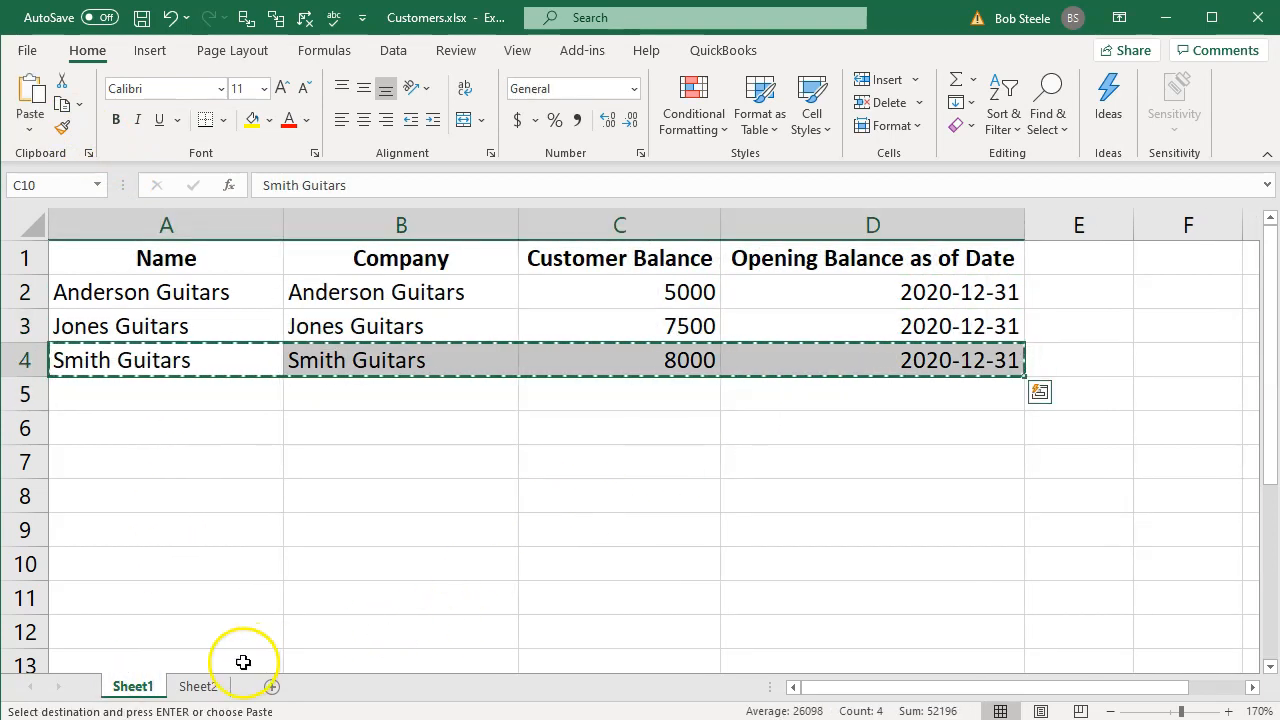
click(198, 686)
click(180, 357)
key(ctrl+v)
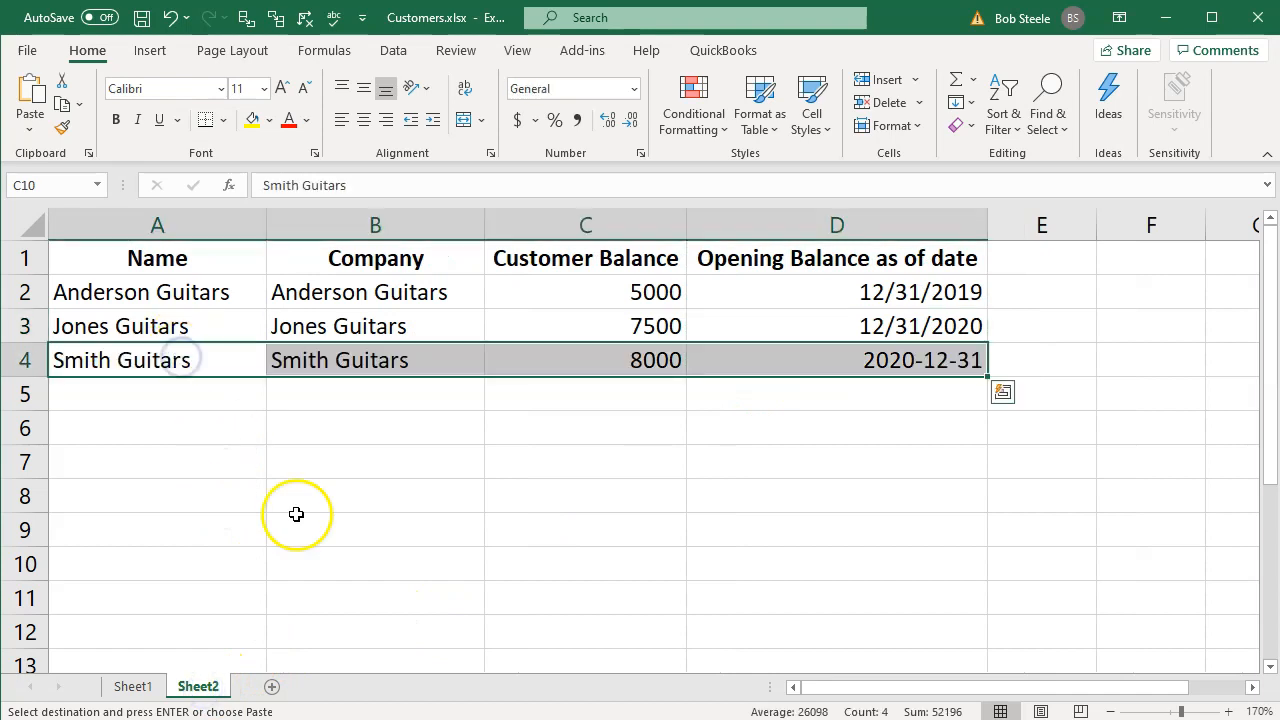
- Copy the date format of D3 onto the Smith Guitars opening balance date in D4 with Format Painter
click(323, 523)
click(740, 322)
click(62, 127)
click(764, 362)
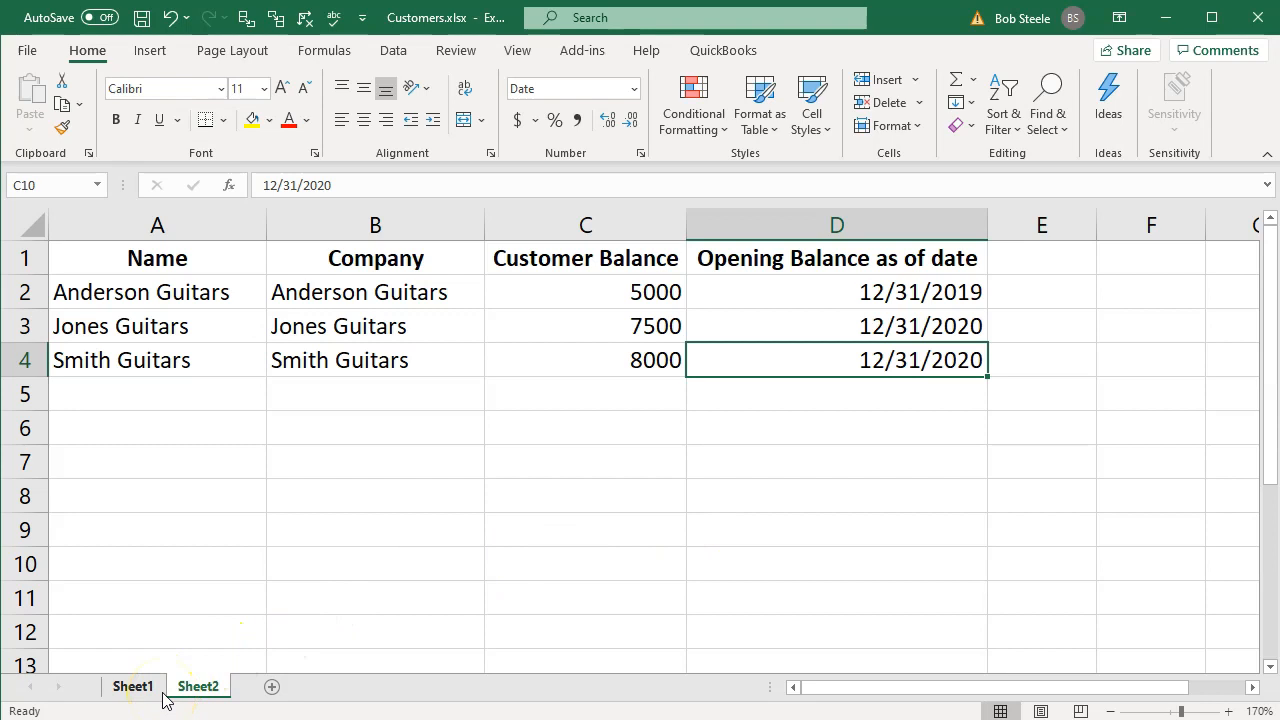
click(215, 482)
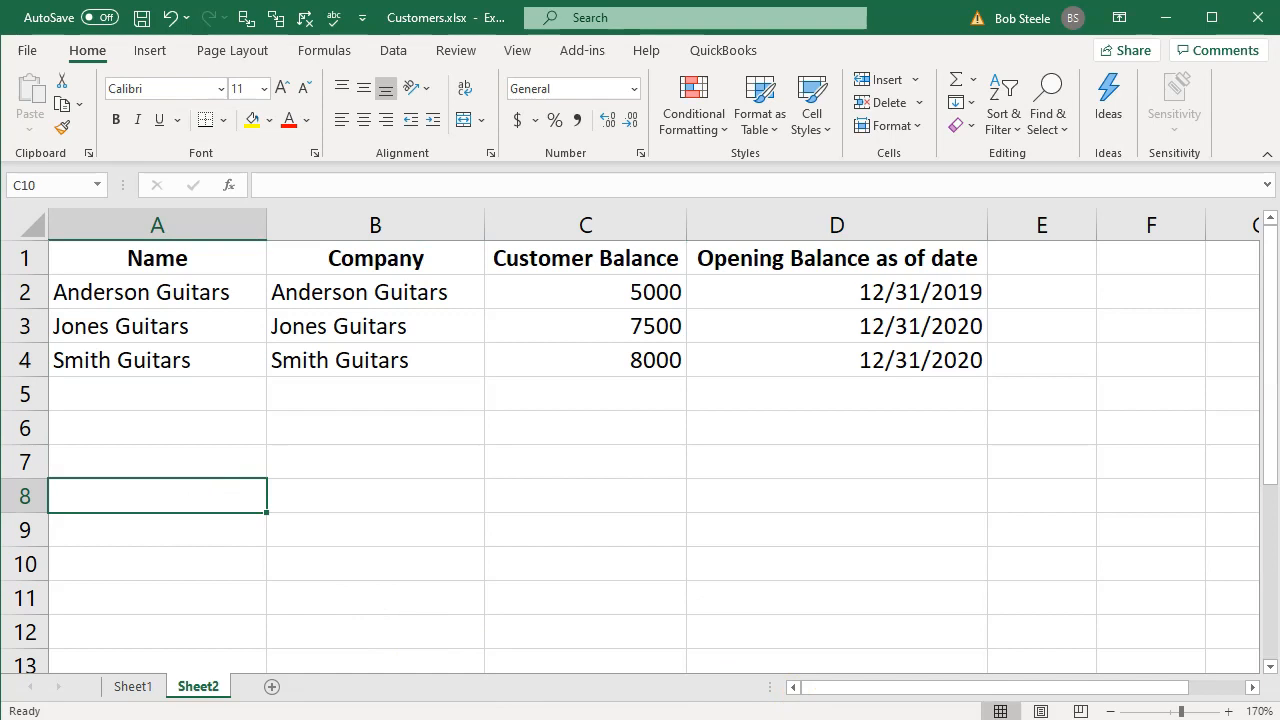
- Switch to QuickBooks Online in the browser and start importing customers from a file
click(965, 680)
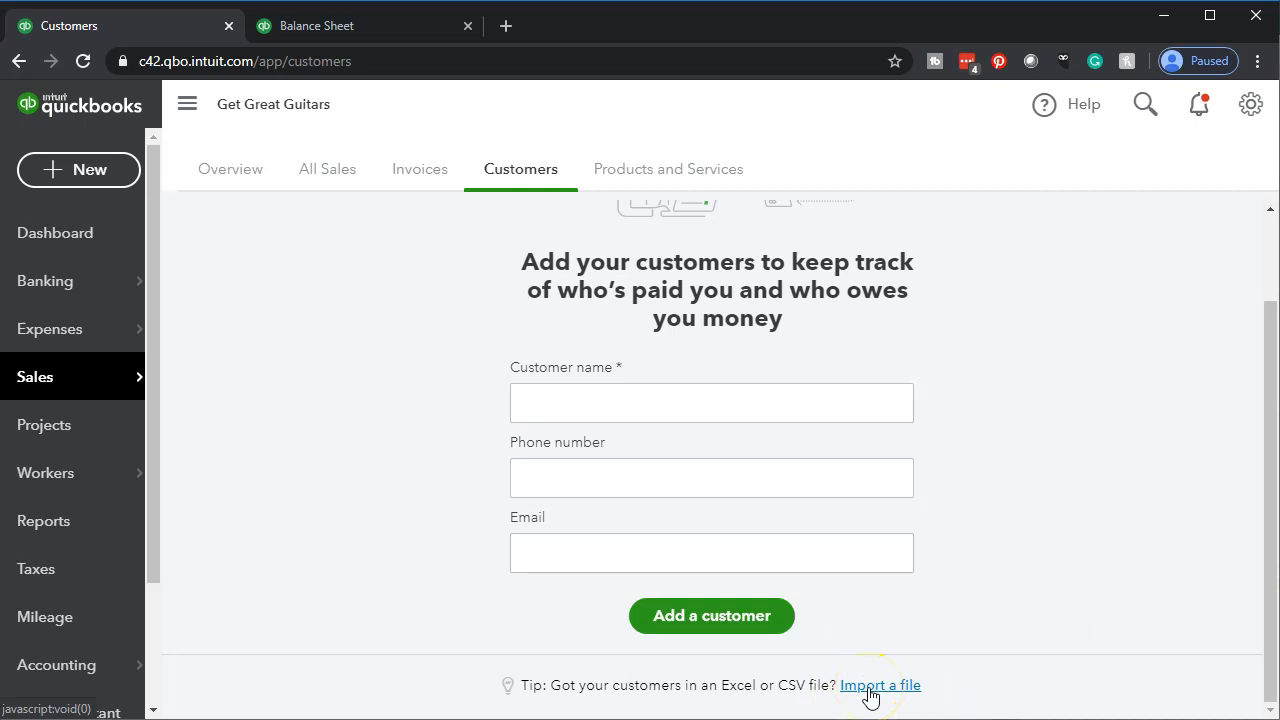
click(869, 695)
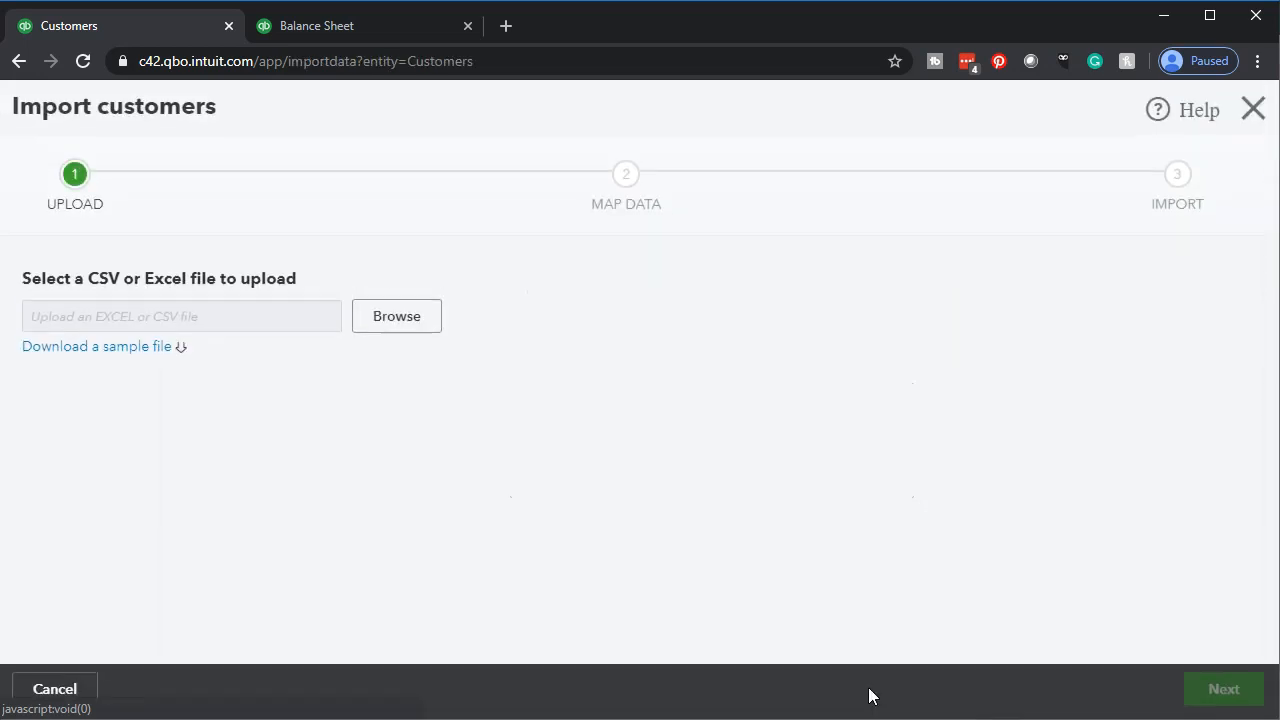